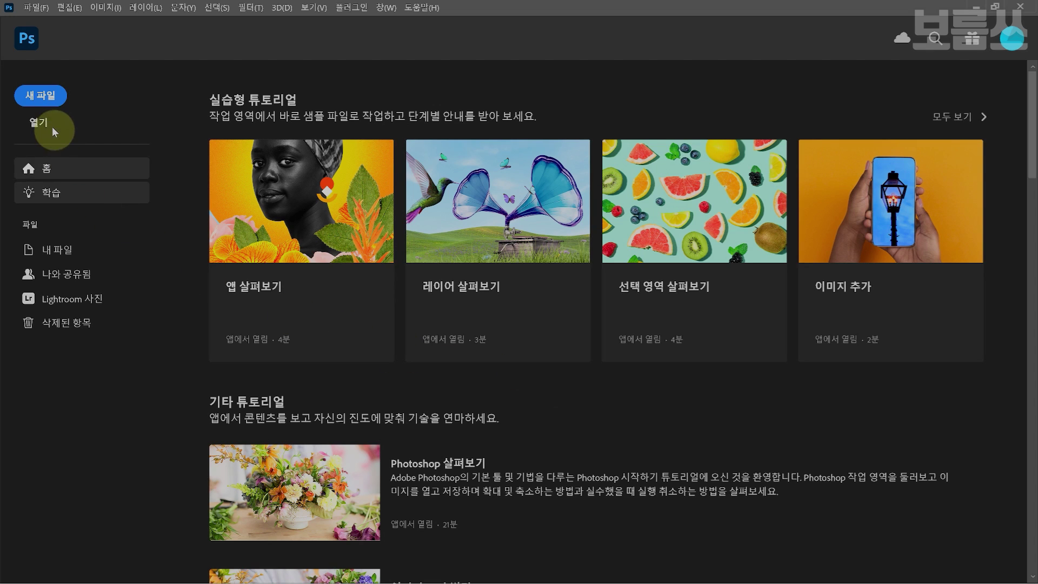
# - Open the photo 예제사진.jpg and unlock its background layer
pyautogui.click(52, 125)
pyautogui.doubleClick(85, 123)
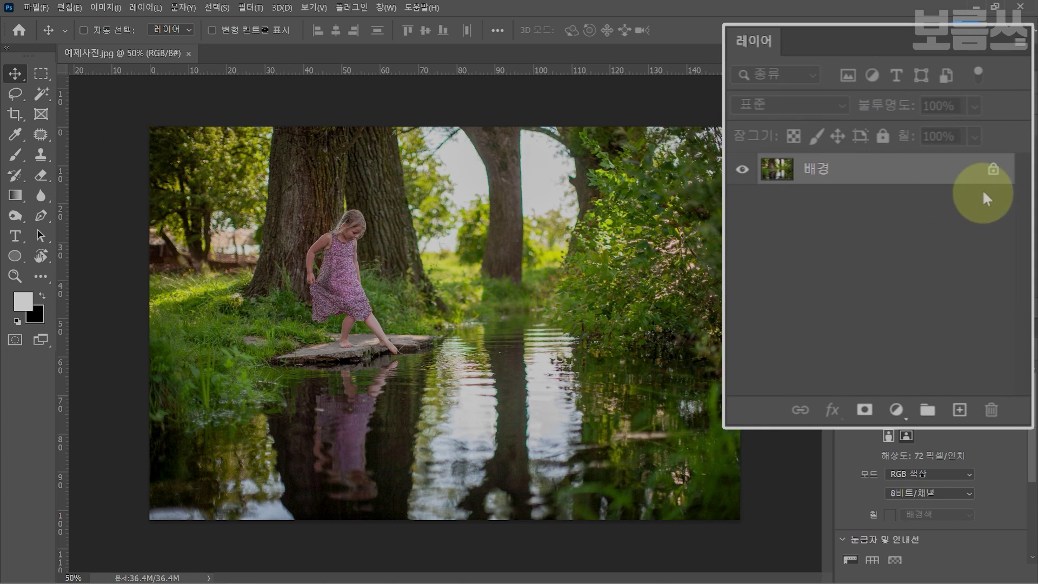
pyautogui.click(995, 171)
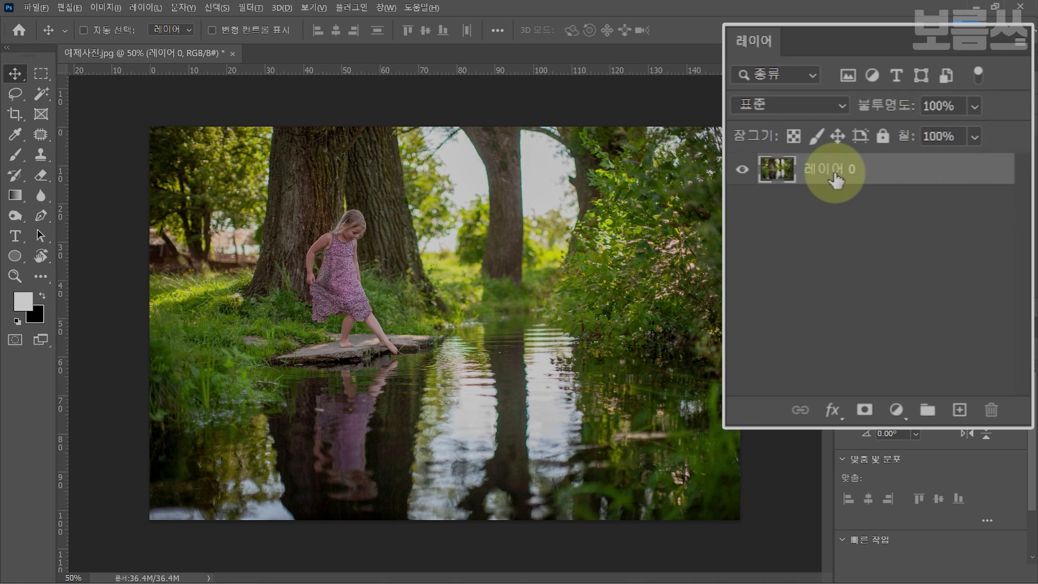
# - Duplicate the photo layer, naming the lower layer 원본 and the upper copy 기본 색감
pyautogui.hotkey('ctrl', 'j')
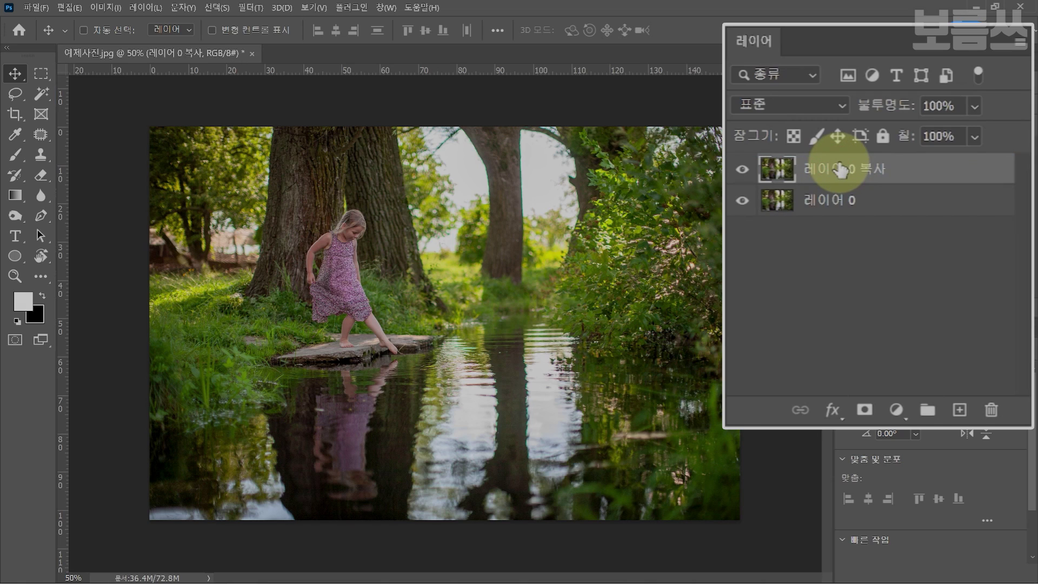
pyautogui.doubleClick(829, 199)
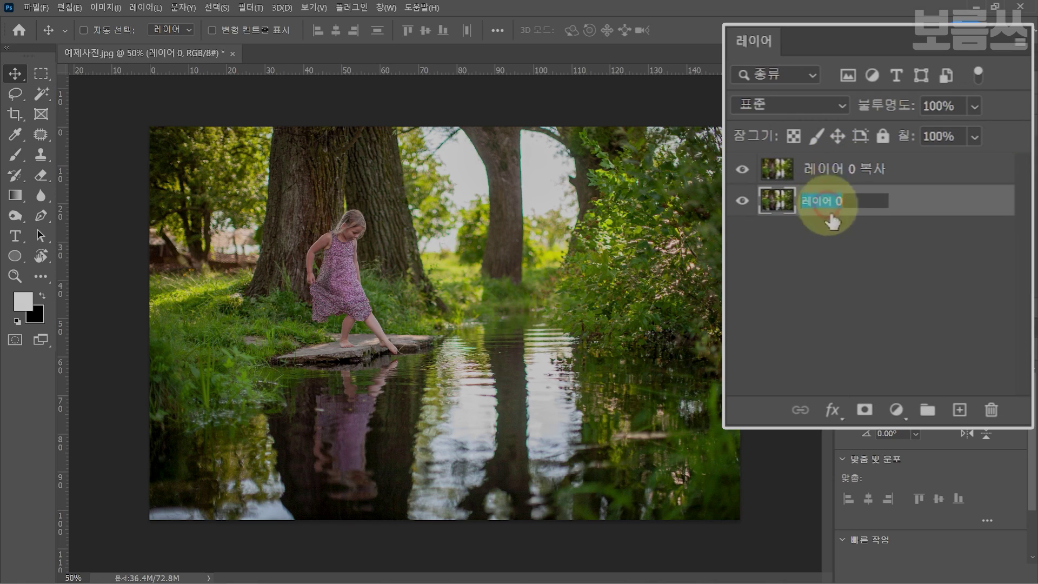
pyautogui.write('ㅇ원본')
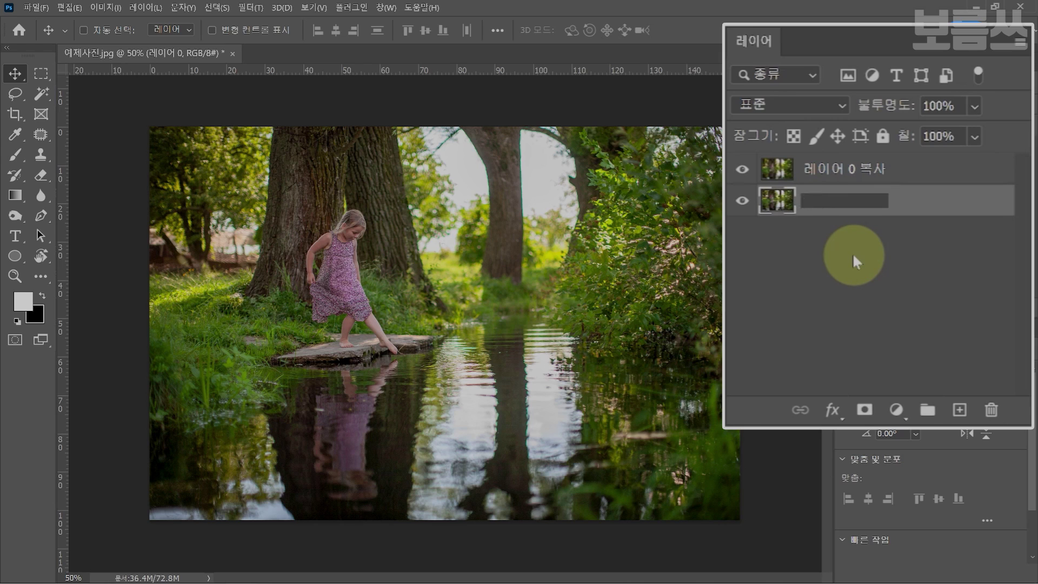
pyautogui.press('Return')
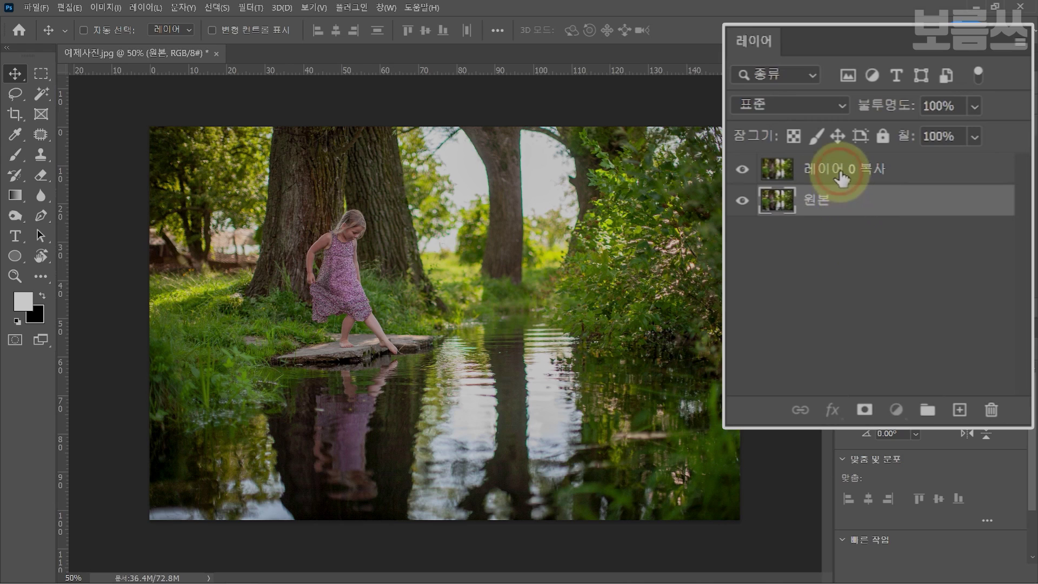
pyautogui.doubleClick(844, 169)
pyautogui.write('기본 색감')
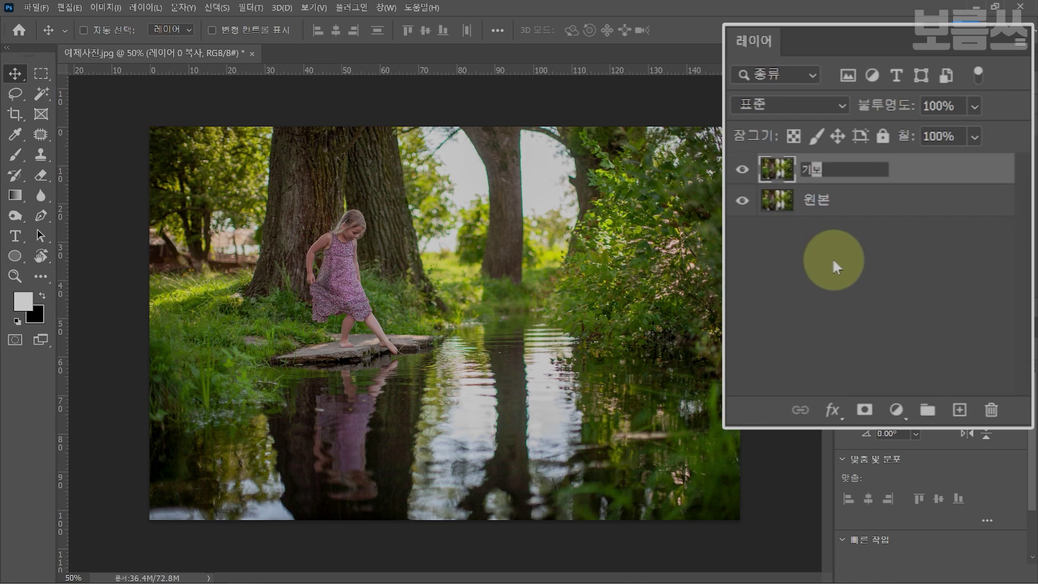
pyautogui.press('Return')
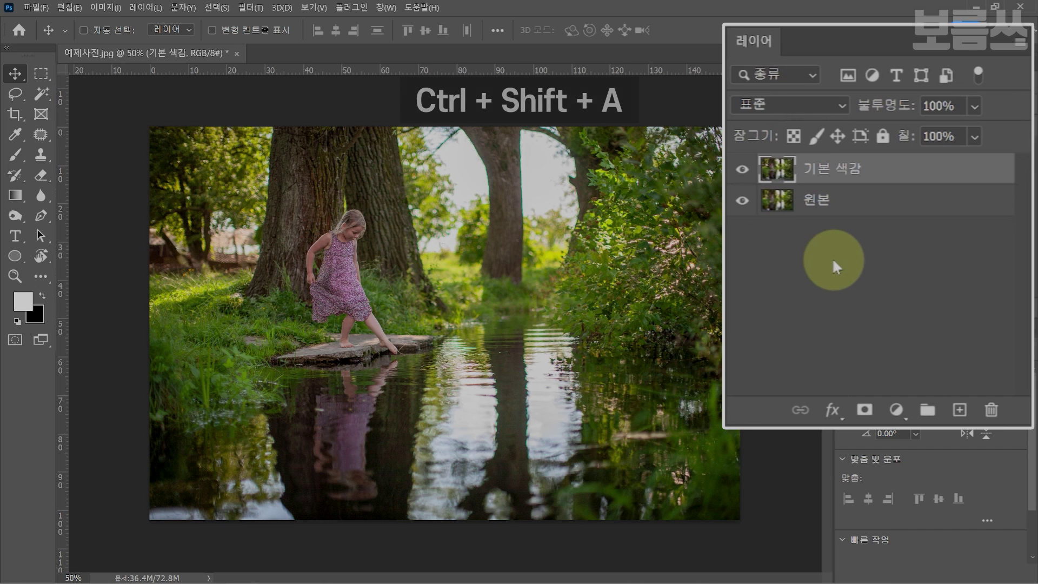
# - Start the Camera Raw filter on the 기본 색감 layer and set temperature to +30 and tint to +10
pyautogui.hotkey('ctrl', 'shift', 'a')
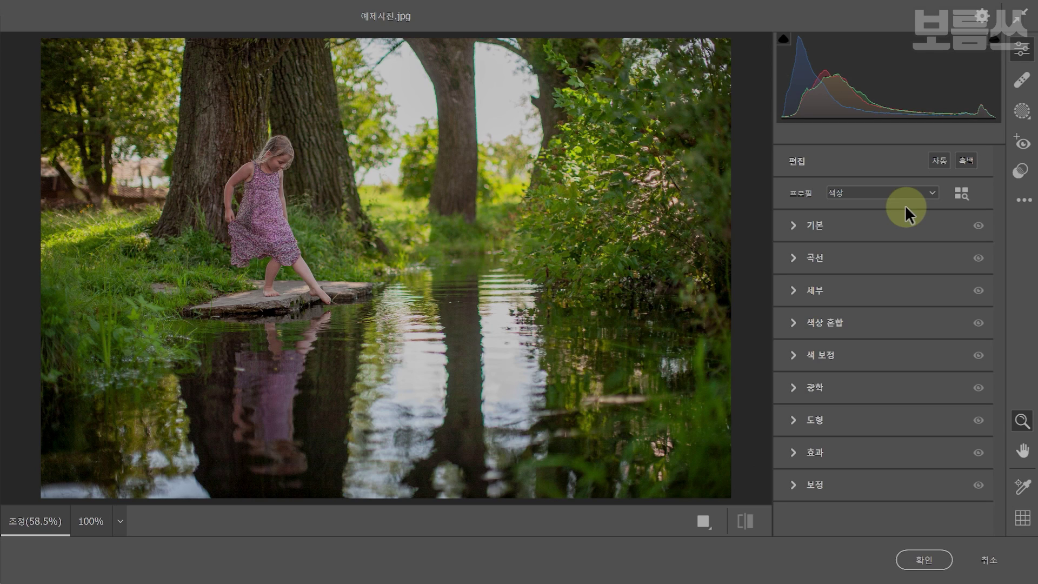
pyautogui.click(797, 225)
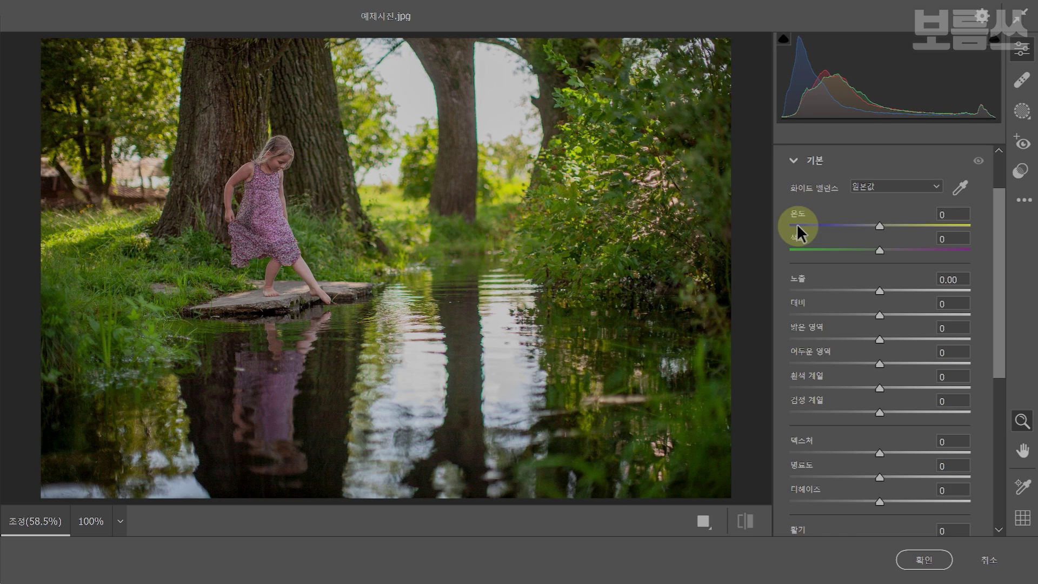
pyautogui.moveTo(874, 225); pyautogui.dragTo(888, 249)
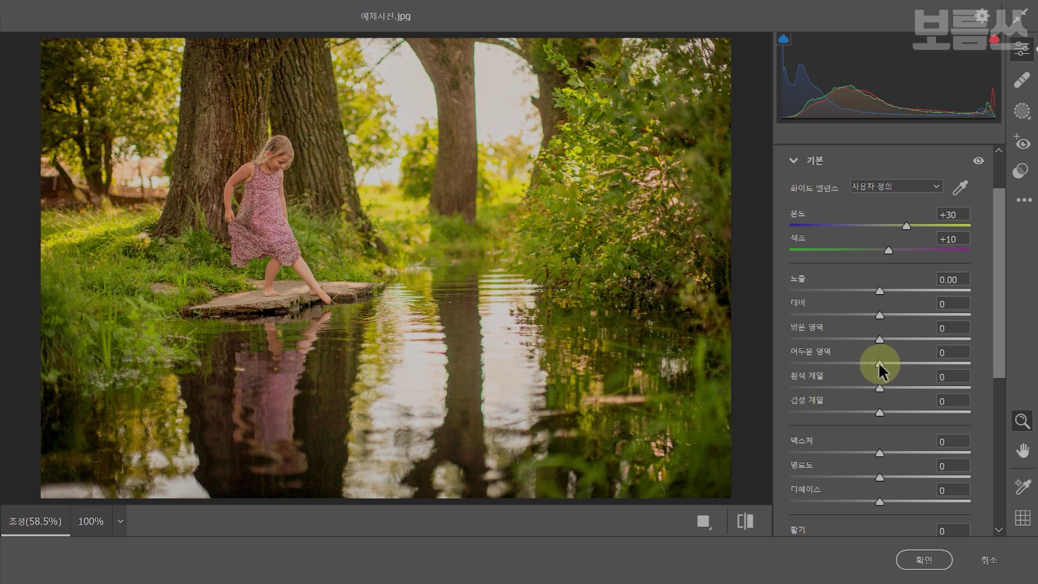
# - Set both the shadows (어두운 영역) and the blacks (검정 계열) to -20
pyautogui.moveTo(879, 364)
pyautogui.mouseDown()
pyautogui.moveTo(820, 363)
pyautogui.moveTo(859, 367)
pyautogui.mouseUp()
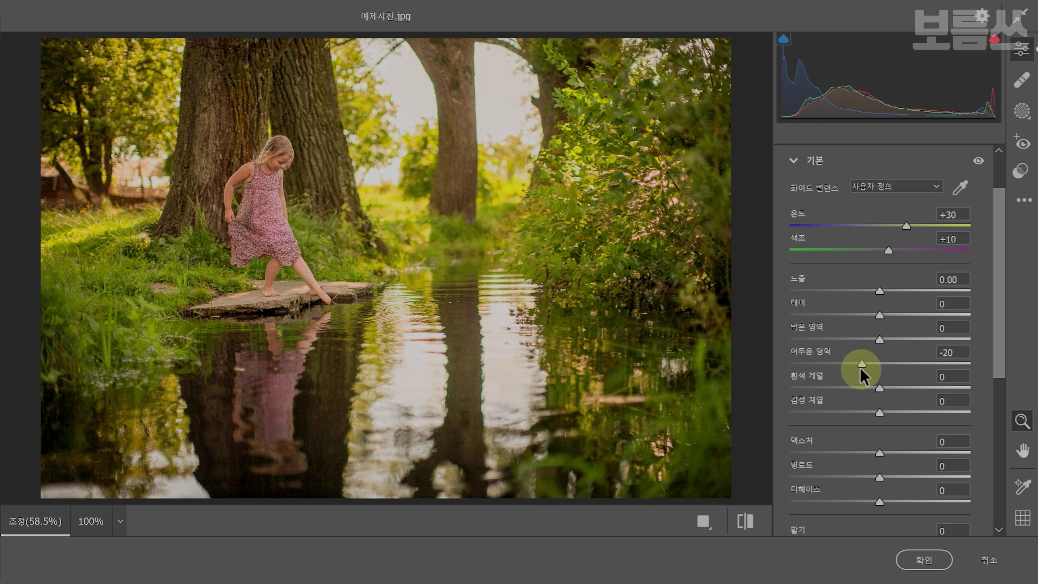
pyautogui.click(950, 400)
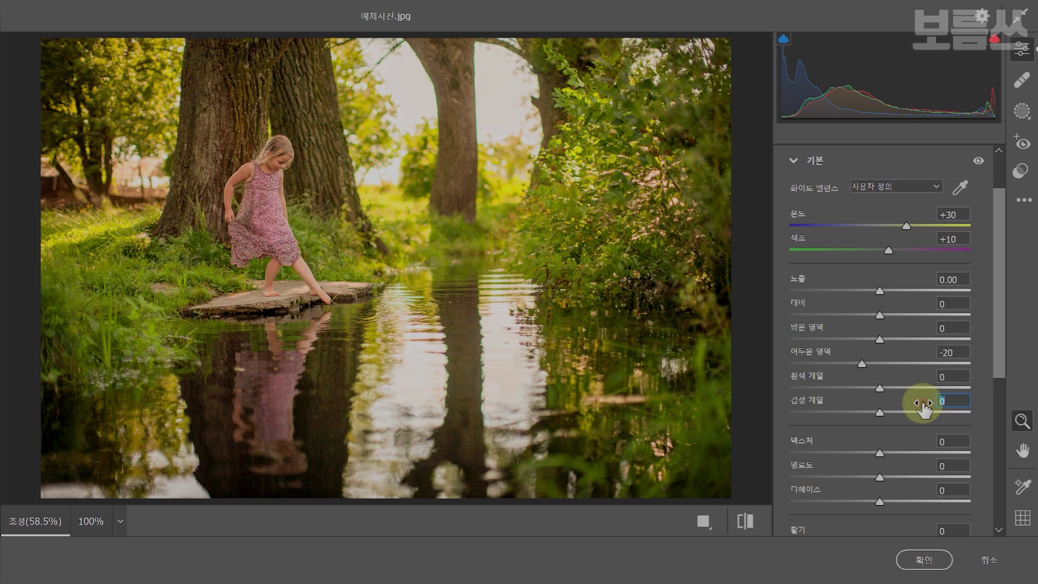
pyautogui.write('-20')
pyautogui.press('Return')
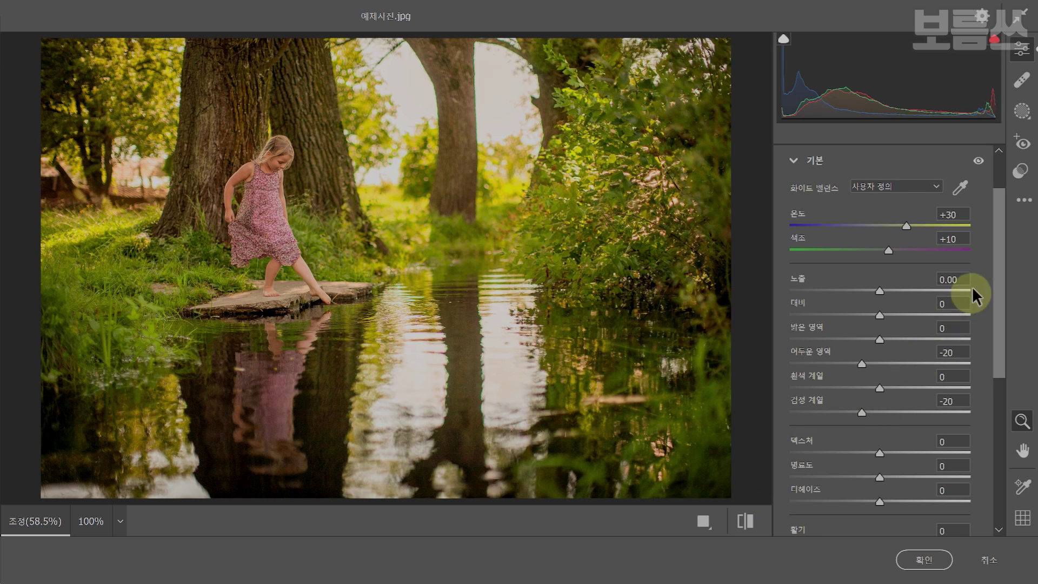
# - Set texture (텍스처) to -30 and dehaze (디헤이즈) to +10
pyautogui.moveTo(997, 248); pyautogui.dragTo(1001, 342)
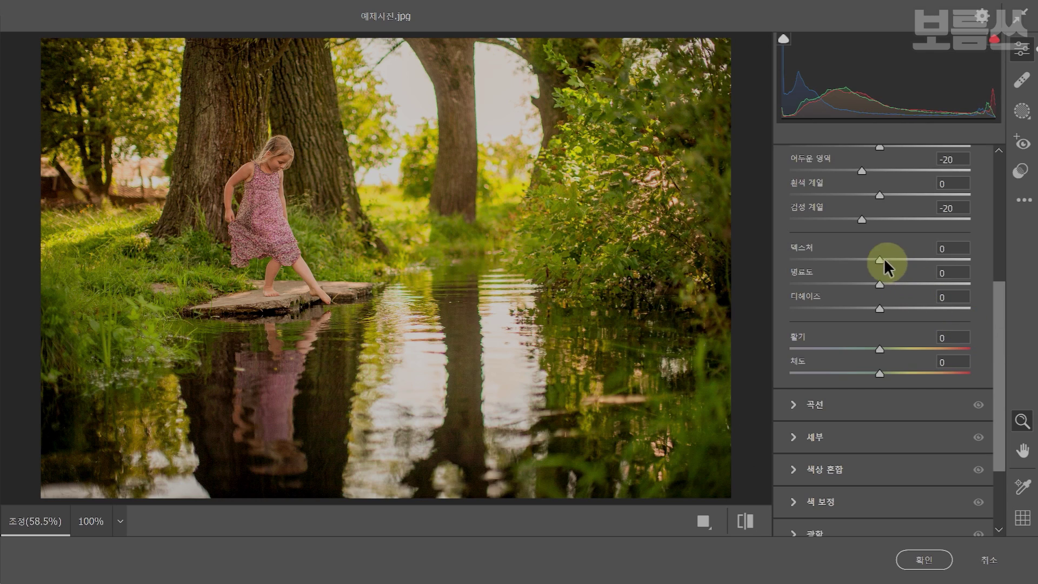
pyautogui.moveTo(880, 260); pyautogui.dragTo(852, 260)
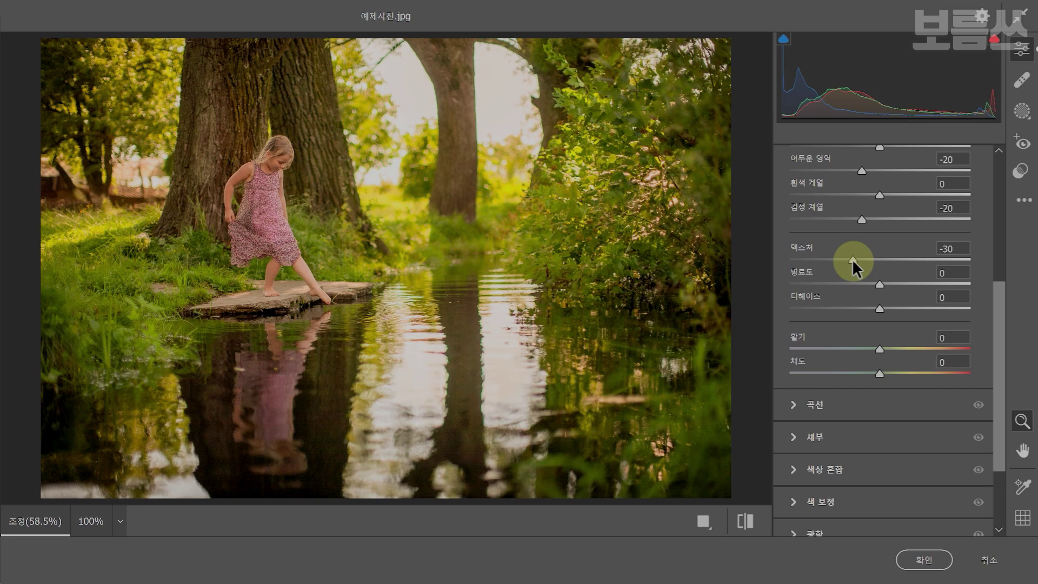
pyautogui.moveTo(881, 307)
pyautogui.mouseDown()
pyautogui.moveTo(951, 304)
pyautogui.moveTo(891, 305)
pyautogui.mouseUp()
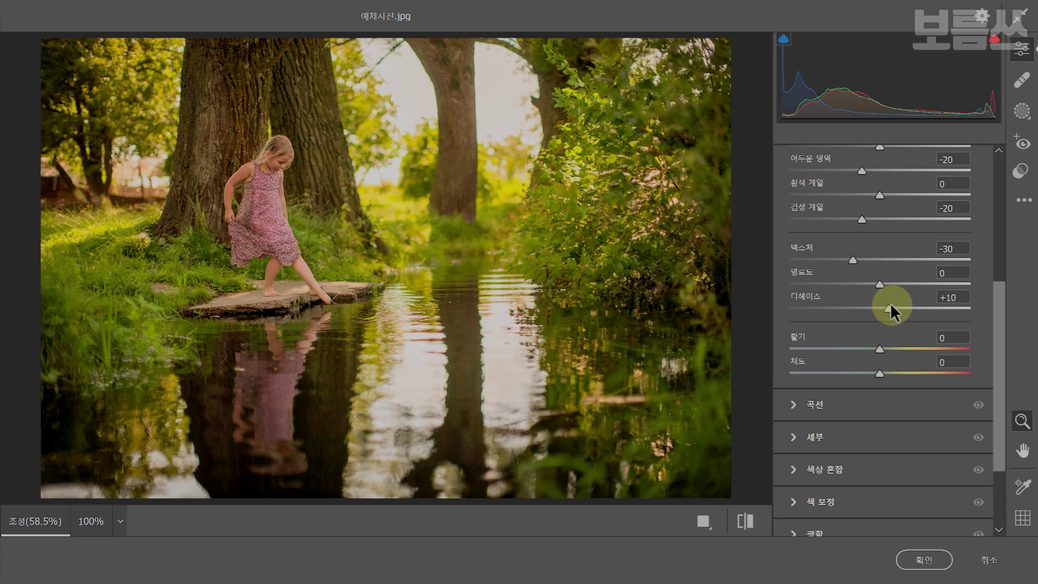
# - Lower vibrance (활기) to -30 and saturation (채도) to -10
pyautogui.click(879, 349)
pyautogui.moveTo(877, 348); pyautogui.dragTo(851, 346)
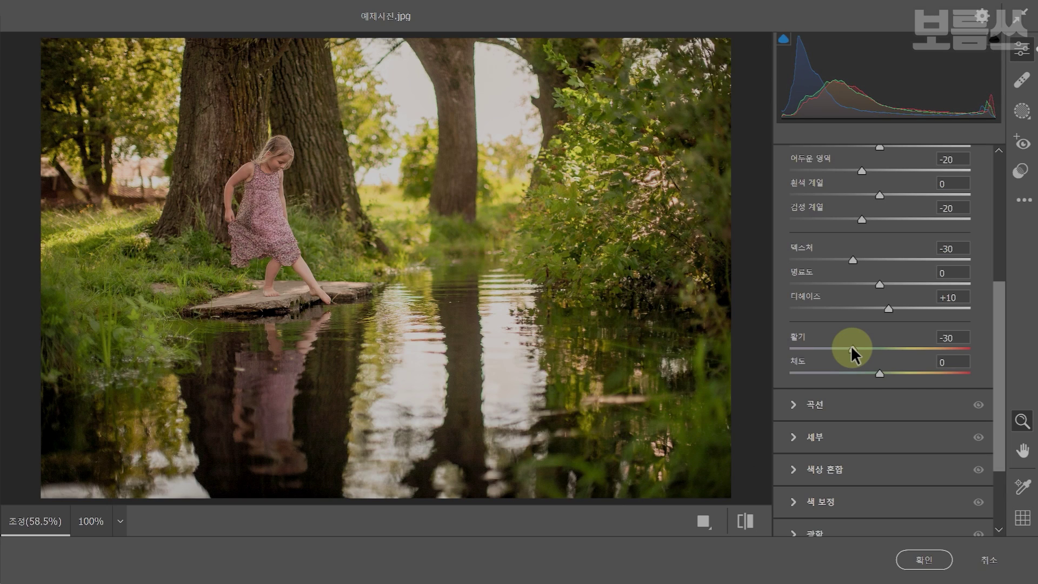
pyautogui.click(948, 361)
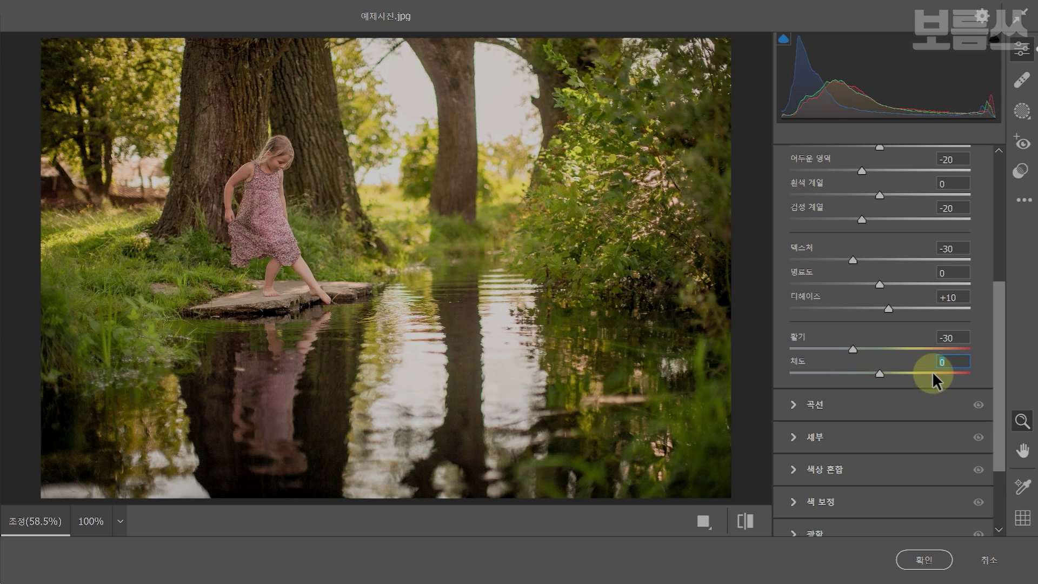
pyautogui.write('-10')
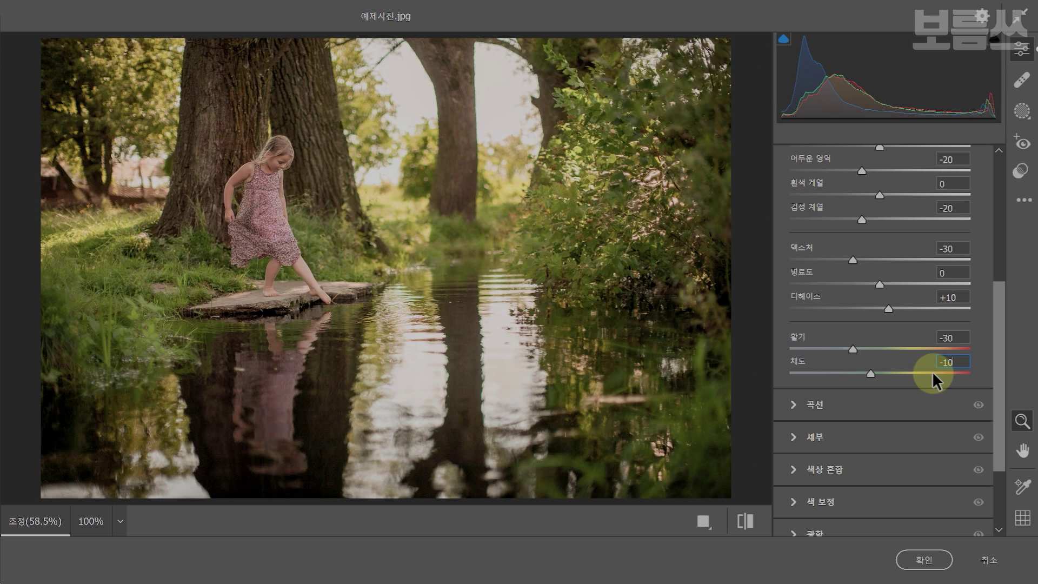
# - In the HSL color mixer, set saturation of reds to +60, oranges to +20, yellows to +40 and magentas to +30
pyautogui.moveTo(1000, 360); pyautogui.dragTo(1000, 382)
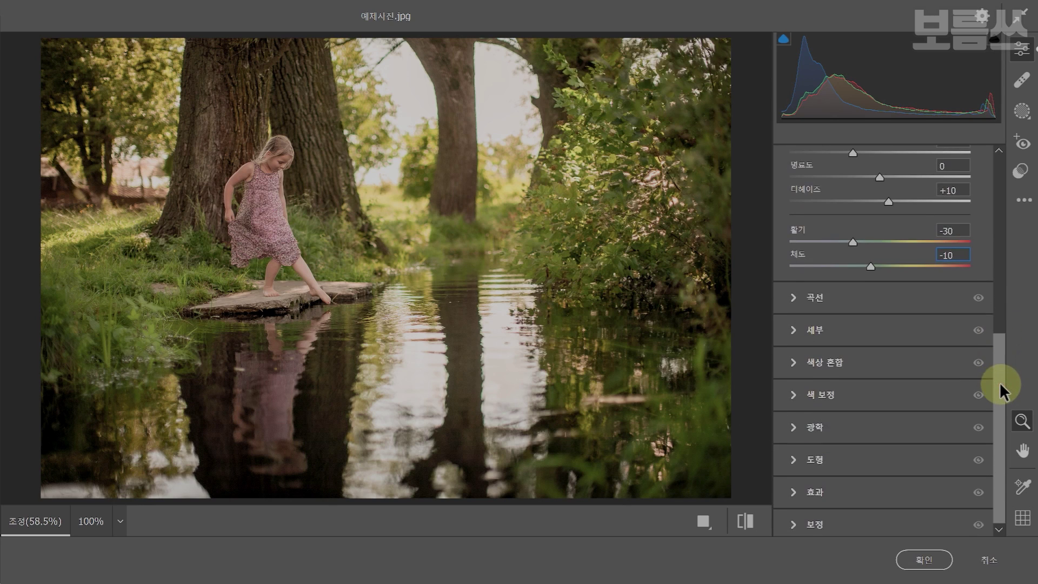
pyautogui.click(795, 363)
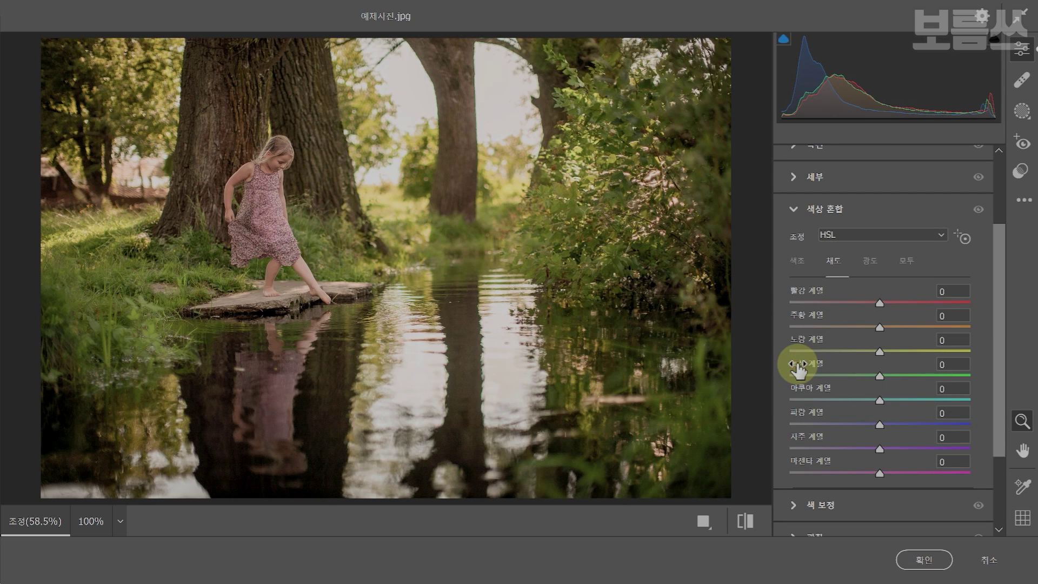
pyautogui.moveTo(998, 330); pyautogui.dragTo(999, 349)
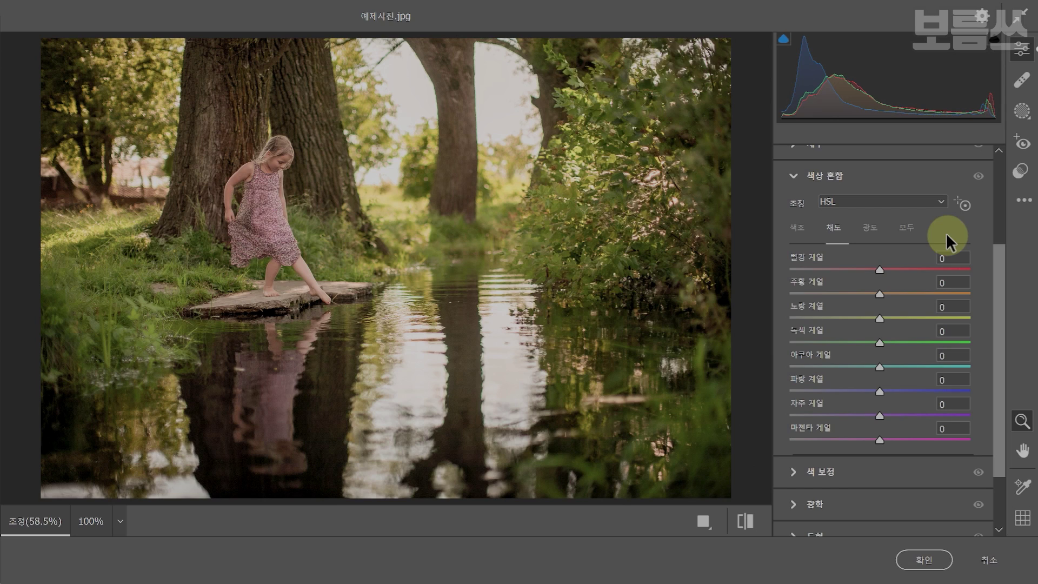
pyautogui.moveTo(880, 269); pyautogui.dragTo(917, 273)
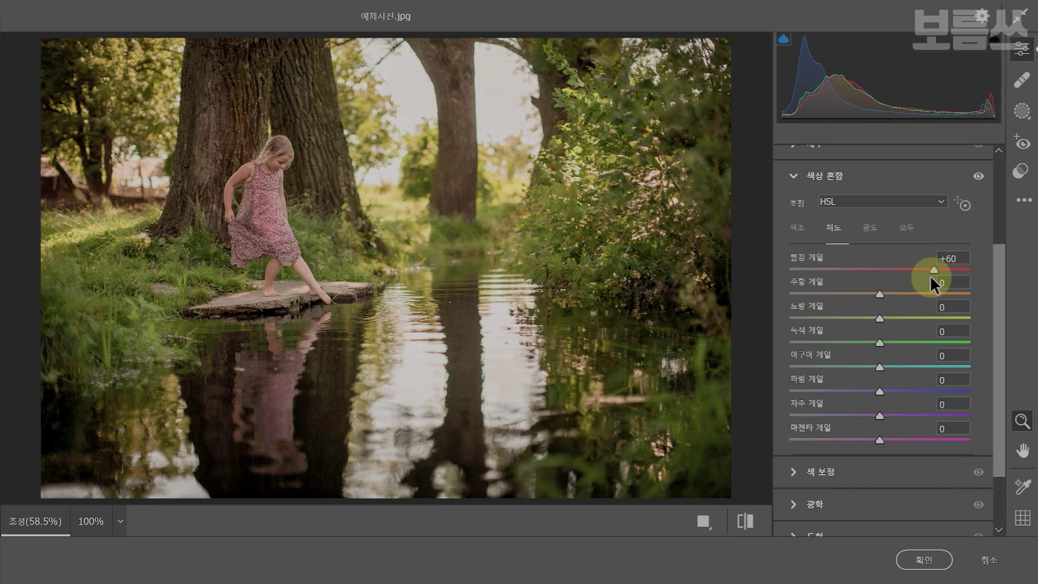
pyautogui.moveTo(882, 292)
pyautogui.mouseDown()
pyautogui.moveTo(934, 292)
pyautogui.moveTo(899, 293)
pyautogui.mouseUp()
pyautogui.moveTo(880, 317); pyautogui.dragTo(916, 318)
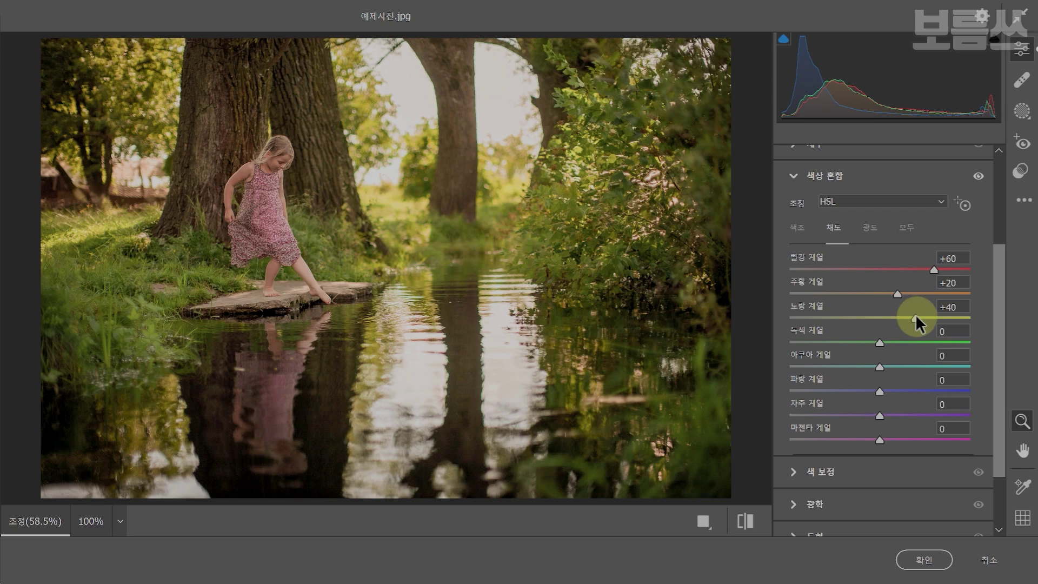
pyautogui.moveTo(916, 318); pyautogui.dragTo(916, 318)
pyautogui.moveTo(880, 439); pyautogui.dragTo(908, 439)
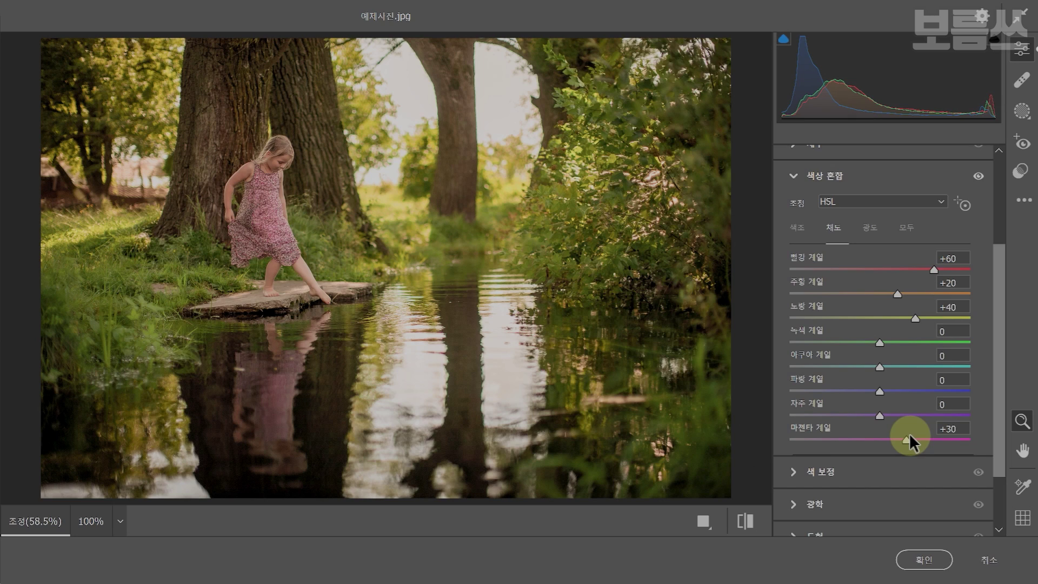
# - Color-grade the highlights with a yellow tint of about hue 61 and saturation 26, and apply the Camera Raw filter
pyautogui.click(795, 469)
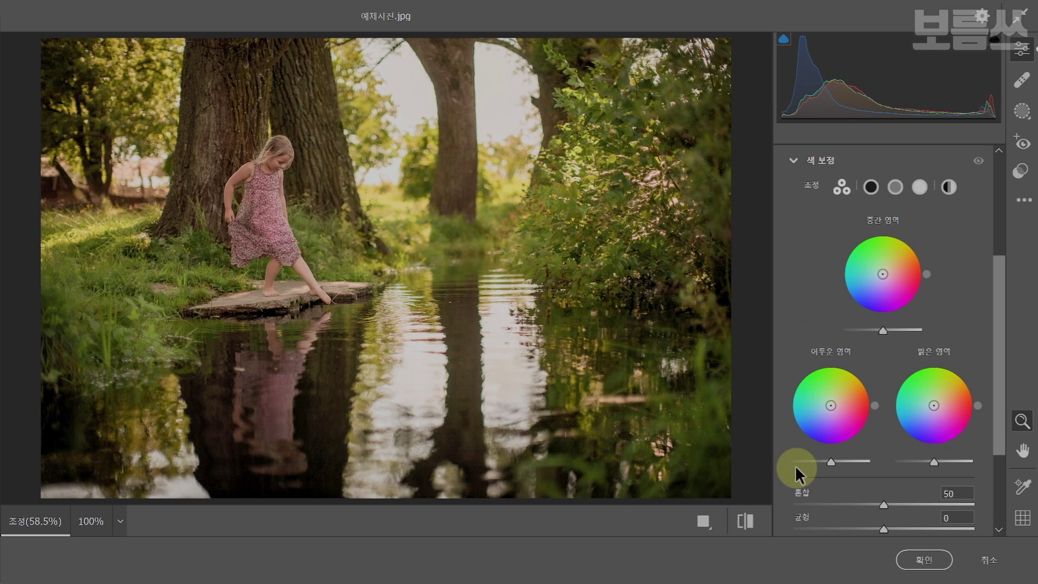
pyautogui.moveTo(934, 406)
pyautogui.mouseDown()
pyautogui.moveTo(965, 339)
pyautogui.moveTo(938, 398)
pyautogui.mouseUp()
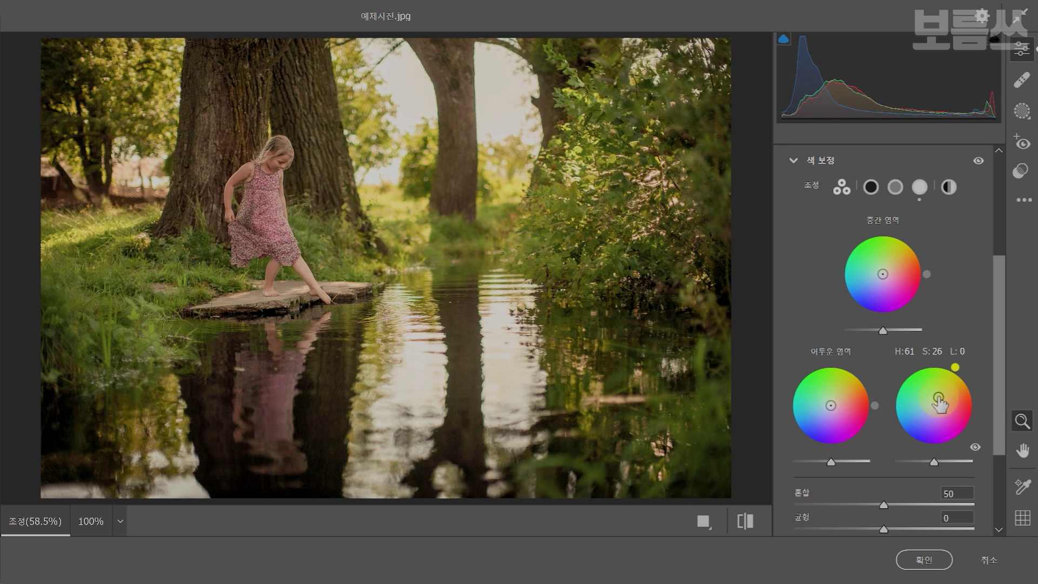
pyautogui.click(926, 557)
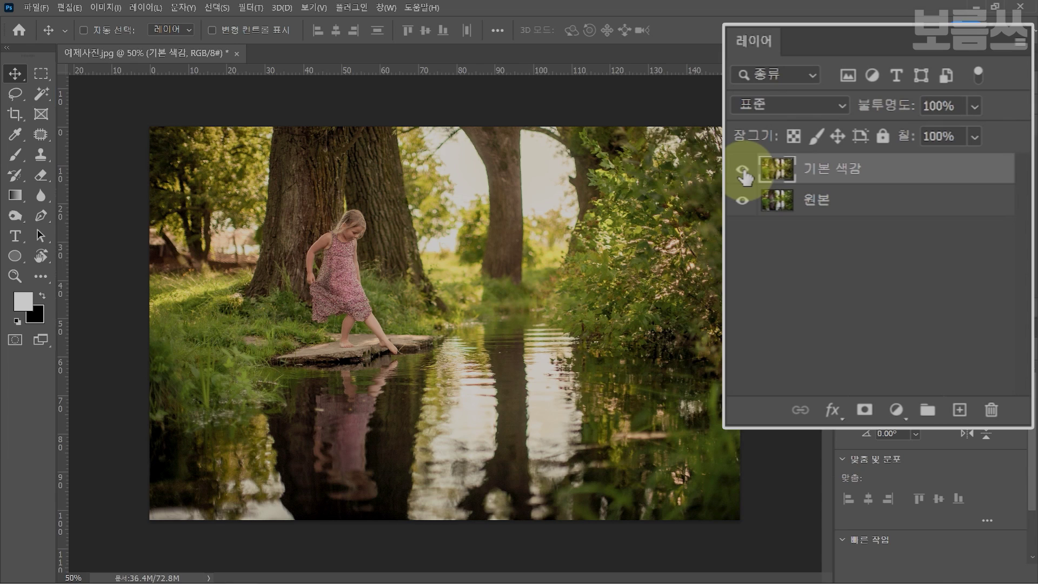
# - Duplicate the 기본 색감 layer twice, naming the lower copy 어두운 부분 and the upper copy 밝은 부분
pyautogui.hotkey('ctrl', 'j')
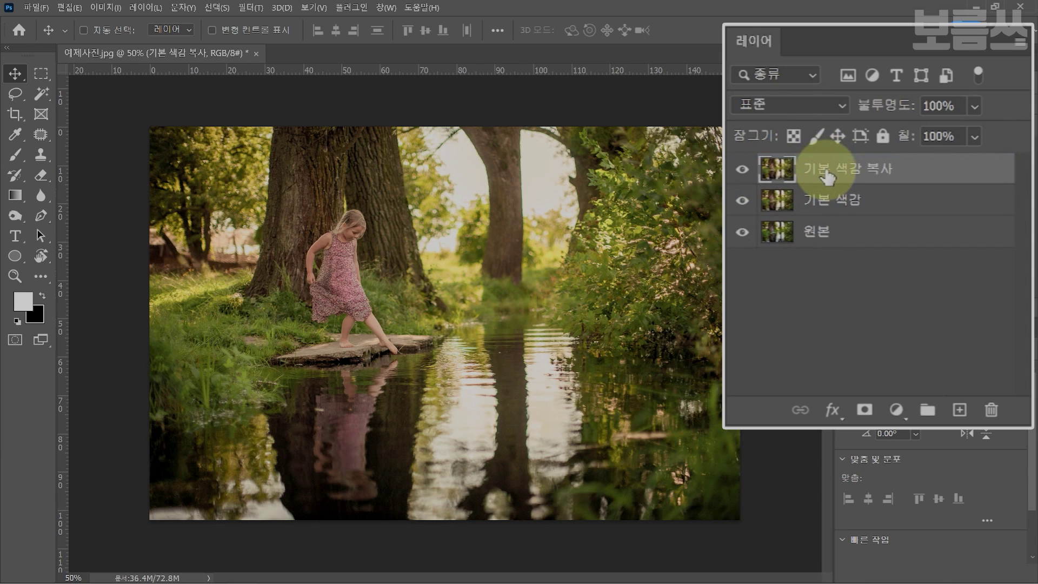
pyautogui.hotkey('ctrl', 'j')
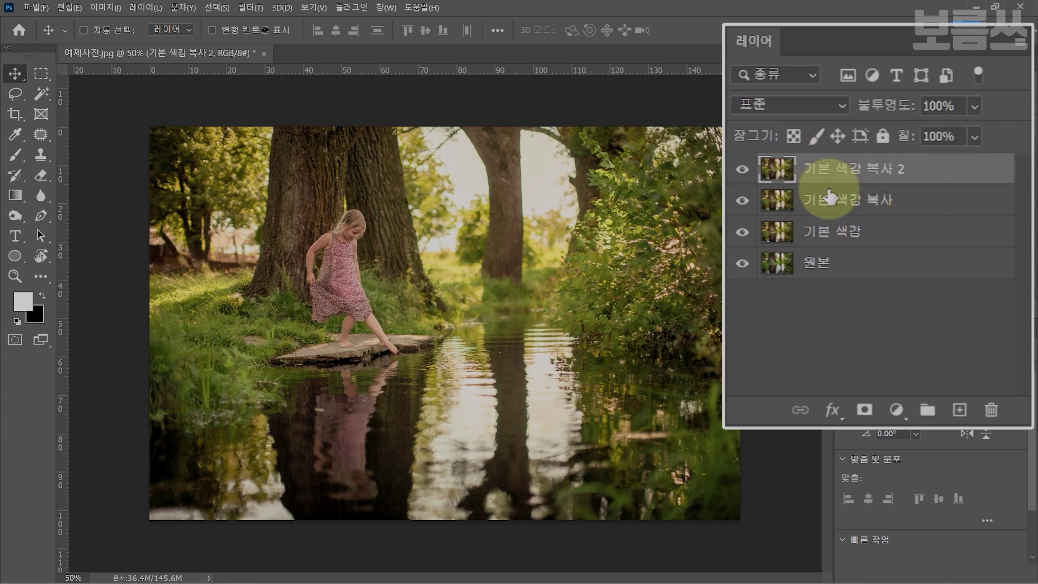
pyautogui.doubleClick(830, 202)
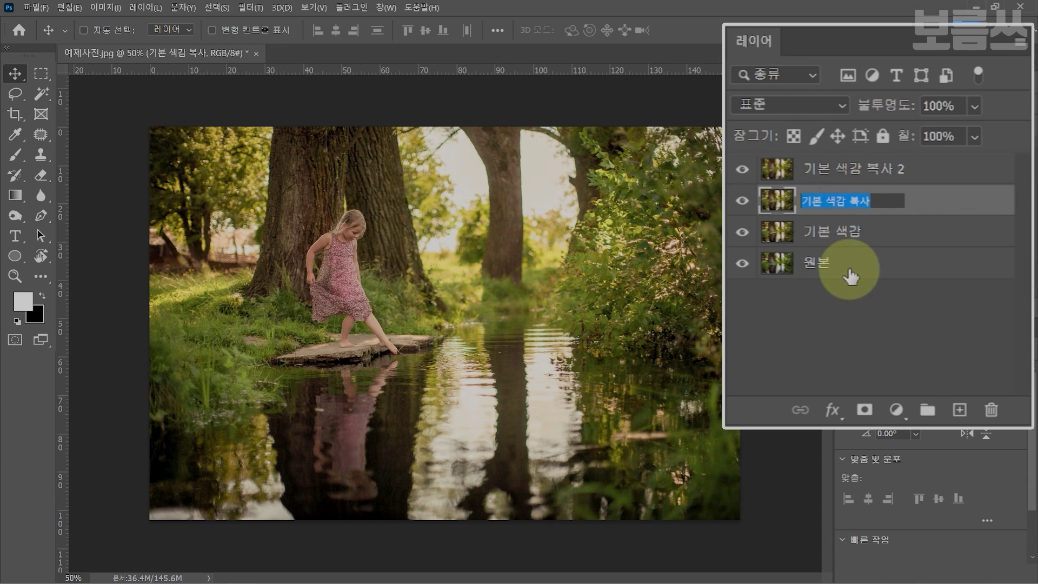
pyautogui.write('어두운 부분')
pyautogui.click(848, 183)
pyautogui.doubleClick(847, 170)
pyautogui.write('밝은 부분')
pyautogui.press('Return')
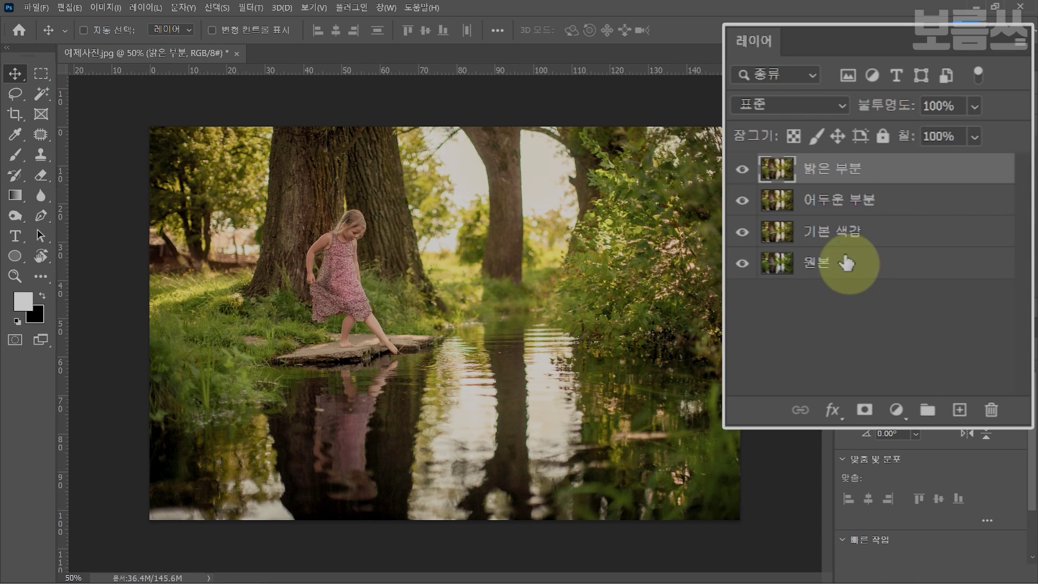
# - Hide the 밝은 부분 layer and make 어두운 부분 the active layer
pyautogui.click(743, 170)
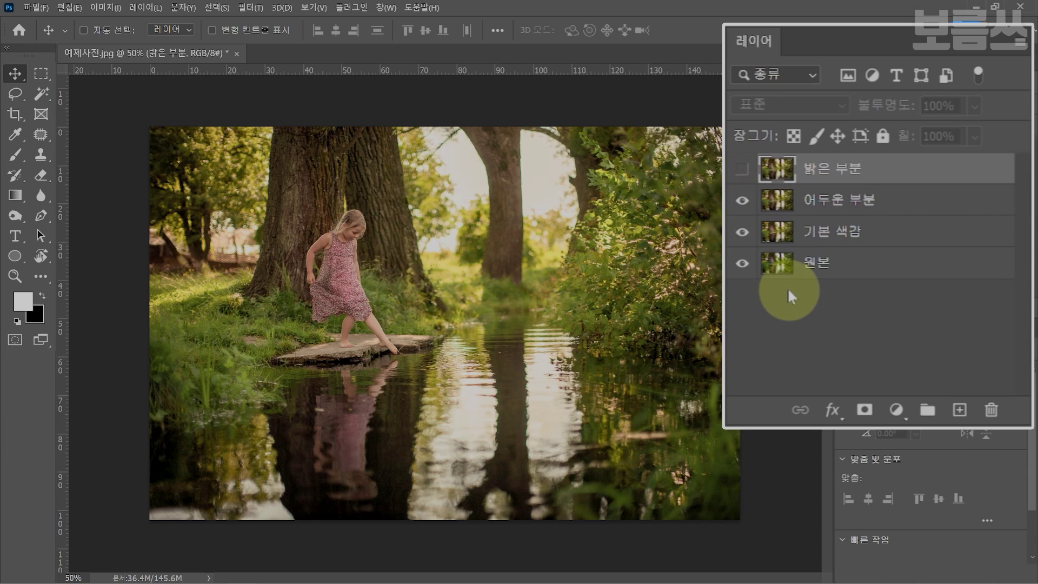
pyautogui.click(824, 208)
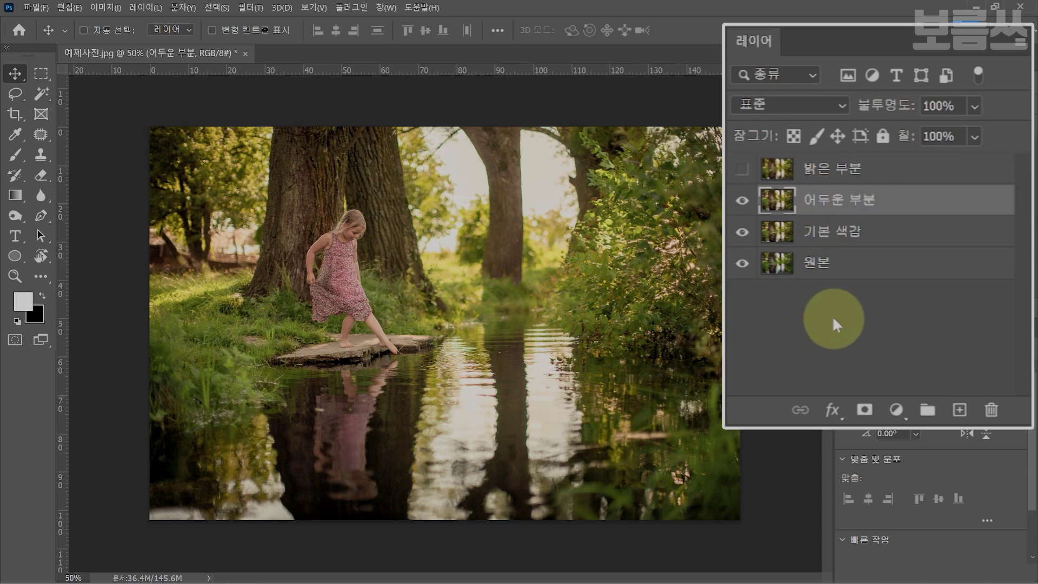
# - Darken the 어두운 부분 layer with Curves, moving the black point inward along the baseline and a midtone point to input 147, output 90
pyautogui.hotkey('ctrl', 'm')
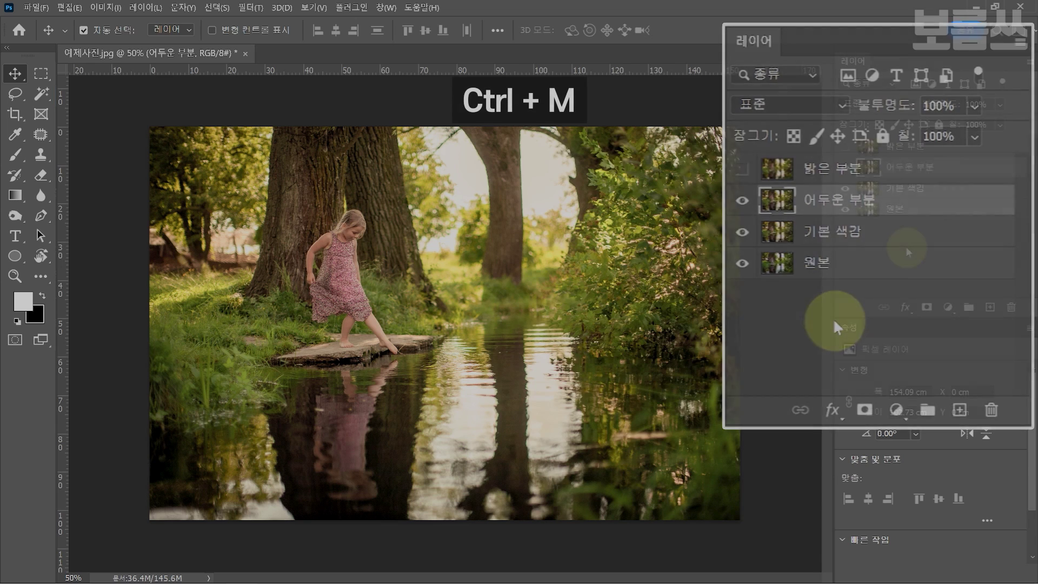
pyautogui.moveTo(667, 155); pyautogui.dragTo(667, 126)
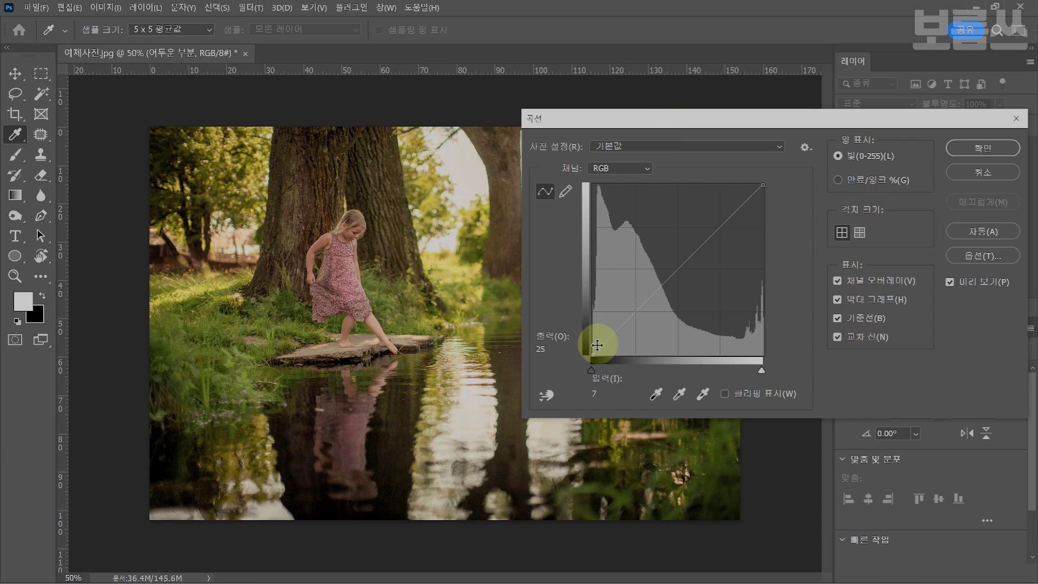
pyautogui.moveTo(594, 354); pyautogui.dragTo(617, 358)
pyautogui.moveTo(684, 281); pyautogui.dragTo(692, 296)
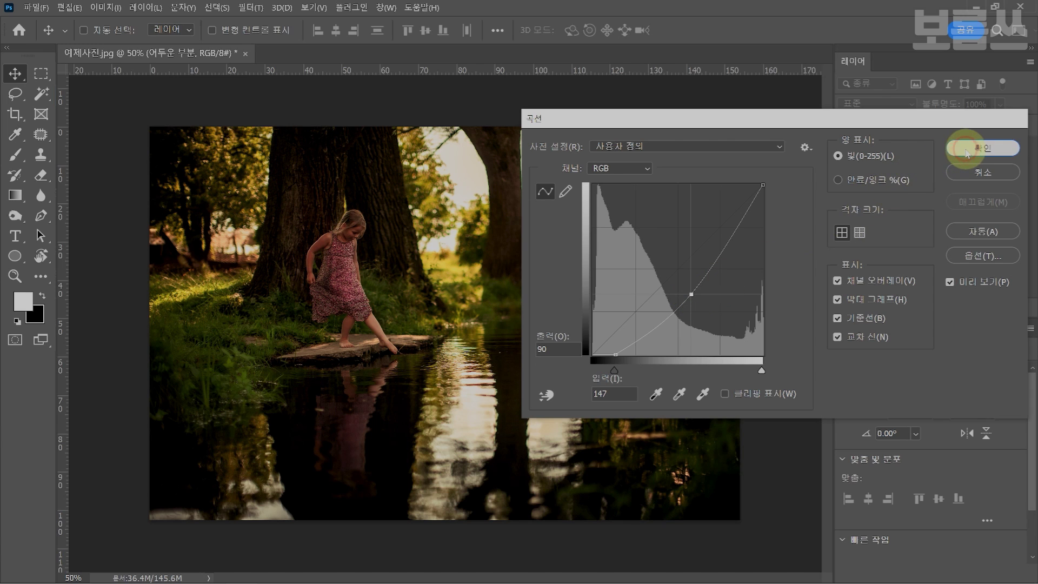
pyautogui.click(963, 147)
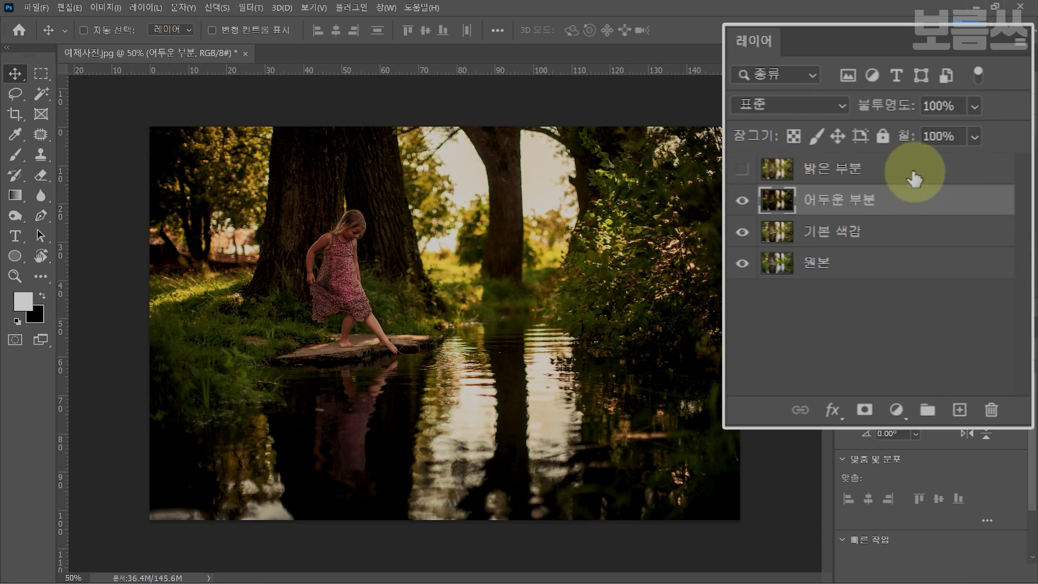
# - Show the 밝은 부분 layer and brighten it with Curves, using white point input 220 and a midtone point at input 99, output 148
pyautogui.click(742, 169)
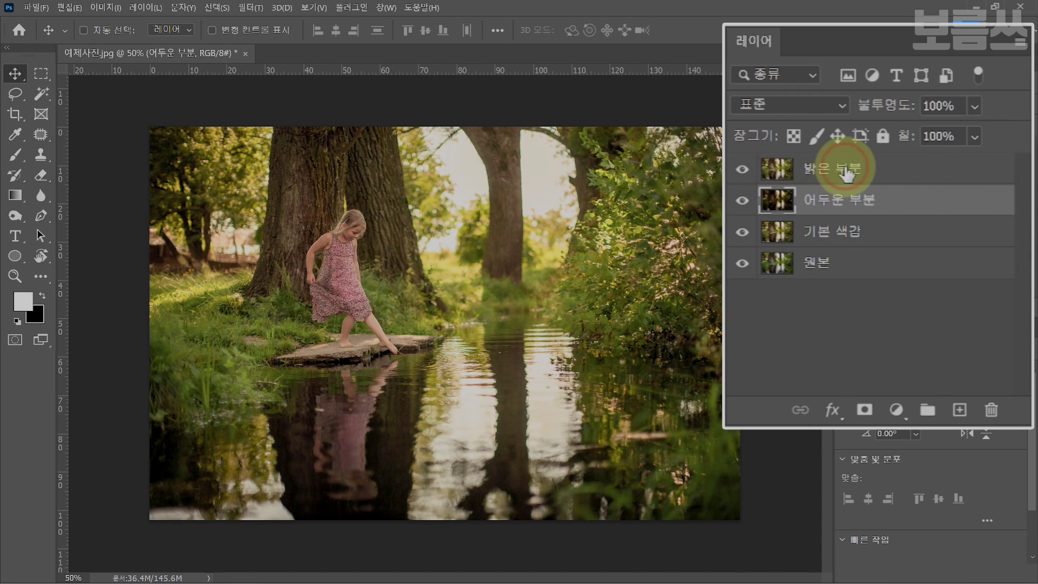
pyautogui.click(847, 170)
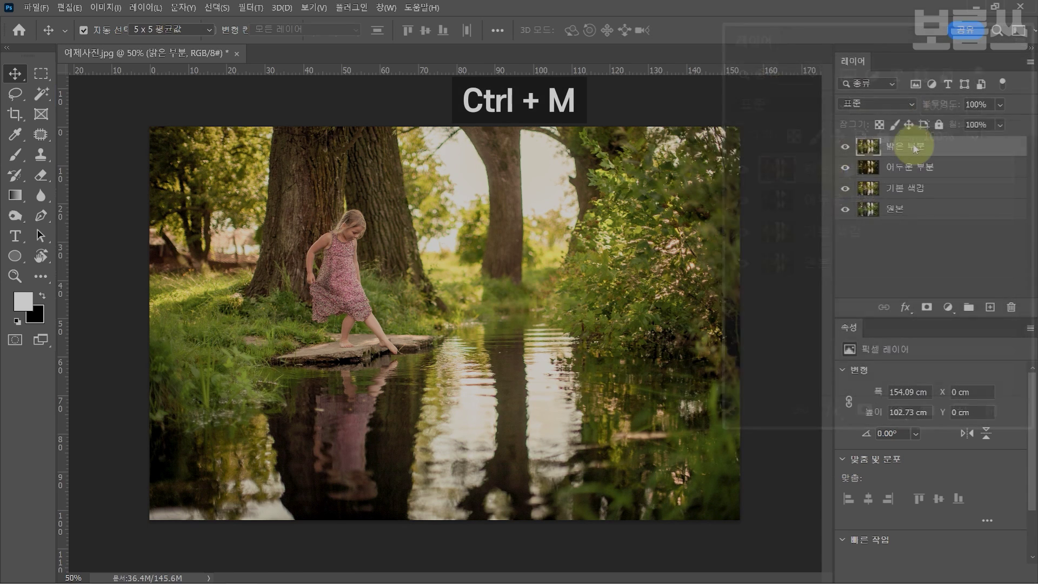
pyautogui.hotkey('ctrl', 'm')
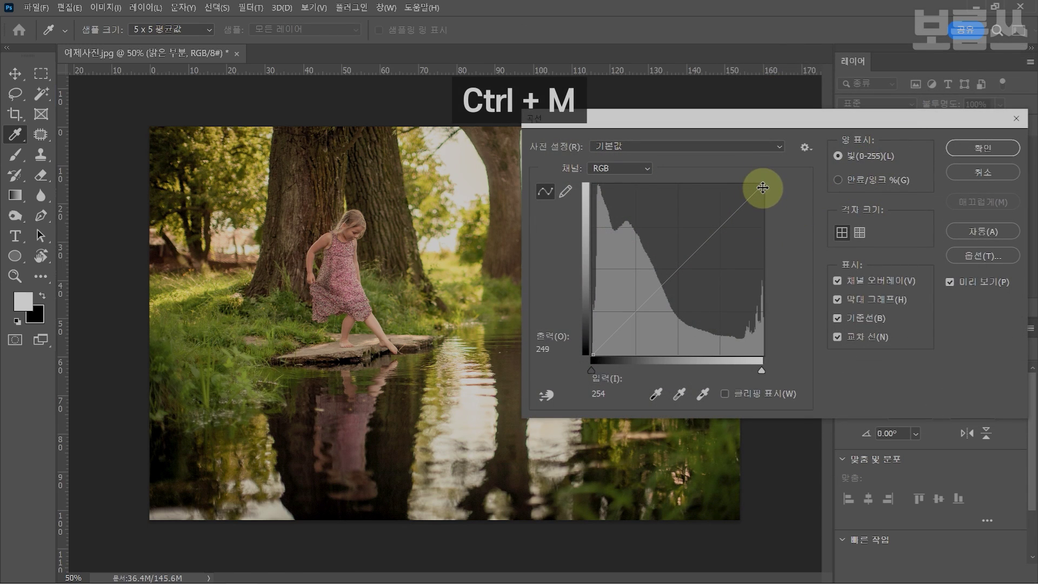
pyautogui.moveTo(764, 185); pyautogui.dragTo(740, 184)
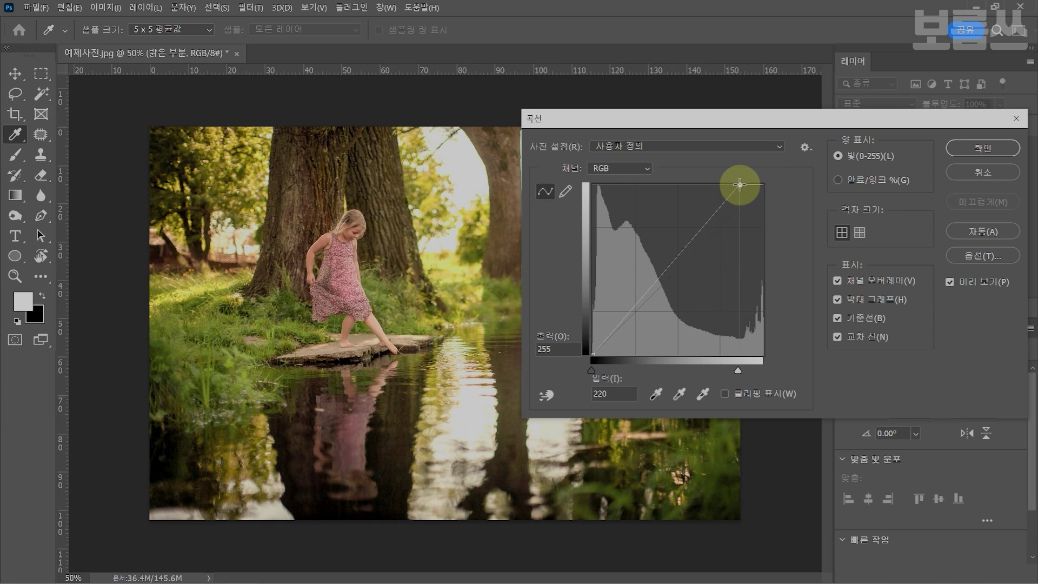
pyautogui.moveTo(662, 258); pyautogui.dragTo(659, 255)
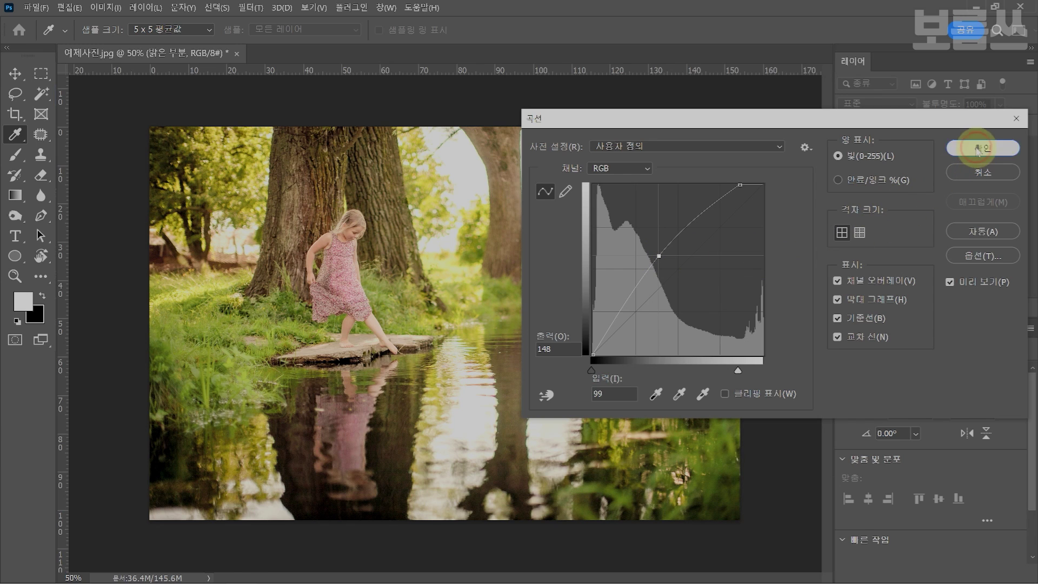
pyautogui.click(973, 146)
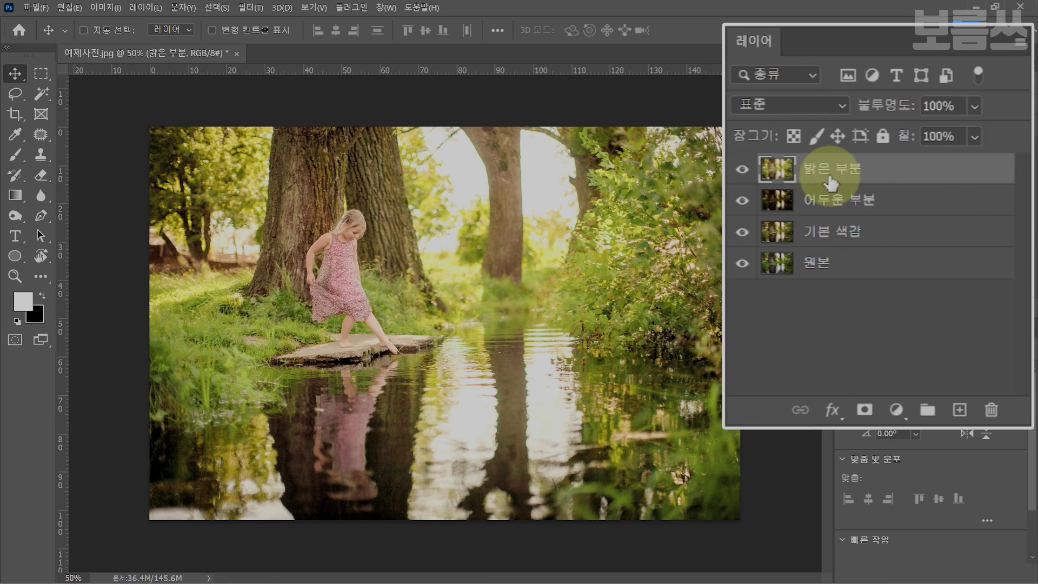
# - Add black layer masks to the 밝은 부분 and 어두운 부분 layers, leaving the 어두운 부분 mask active
pyautogui.keyDown('alt'); pyautogui.click(865, 412); pyautogui.keyUp('alt')
pyautogui.click(831, 205)
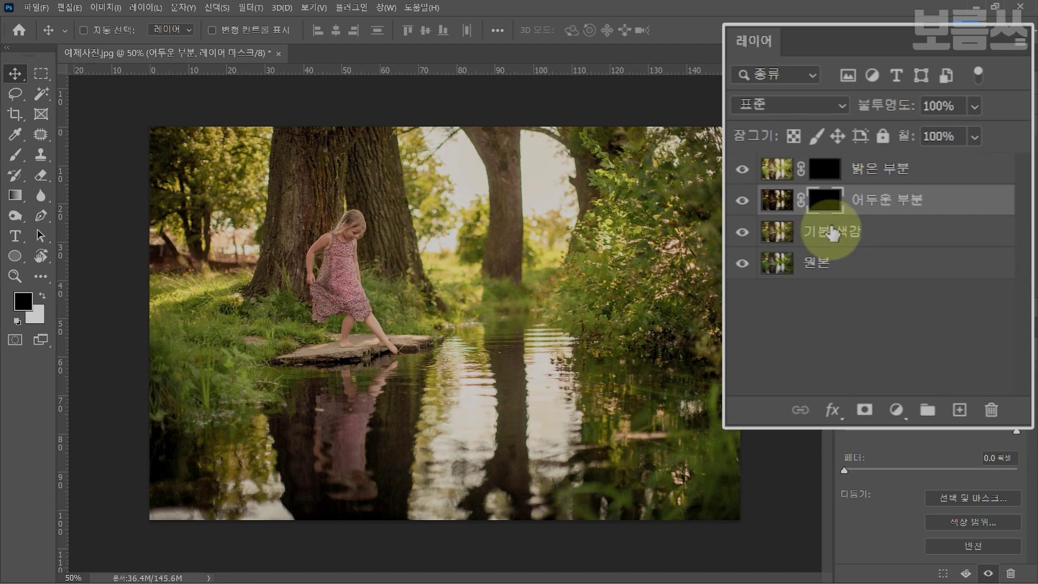
pyautogui.click(833, 204)
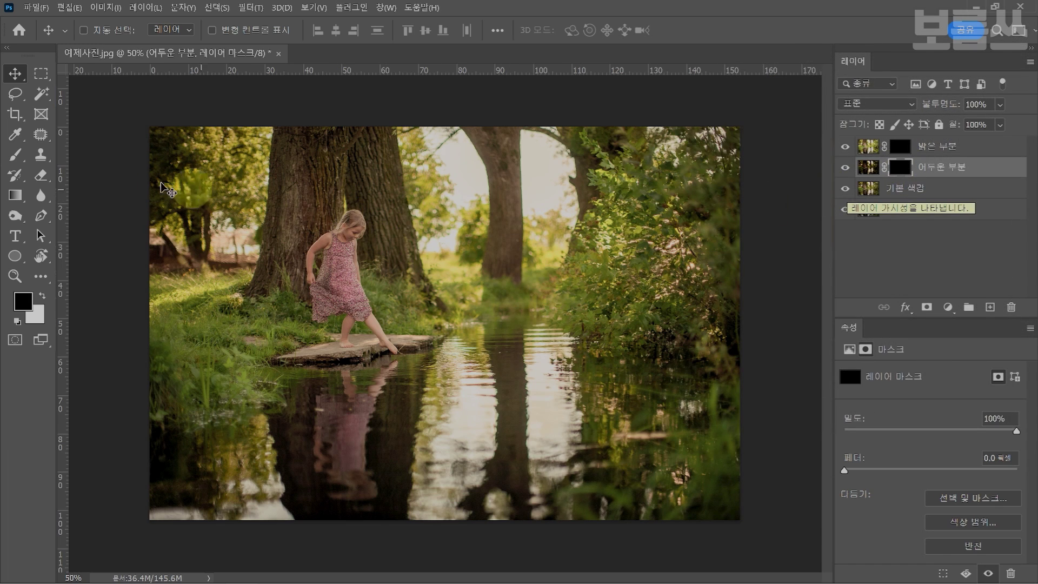
# - Activate the Brush tool and set the foreground color to white
pyautogui.click(17, 157)
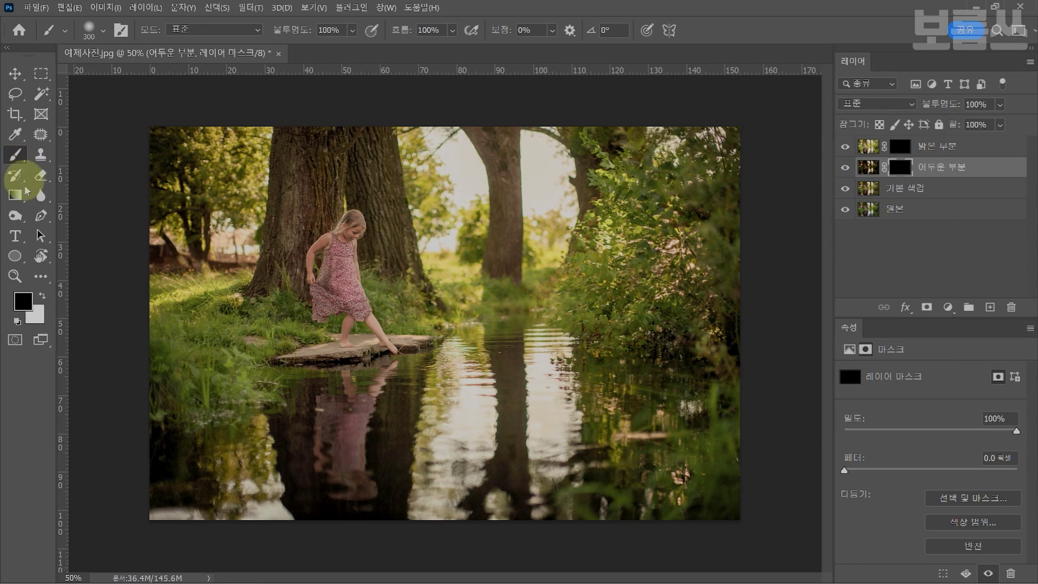
pyautogui.click(23, 300)
pyautogui.moveTo(70, 323); pyautogui.dragTo(37, 227)
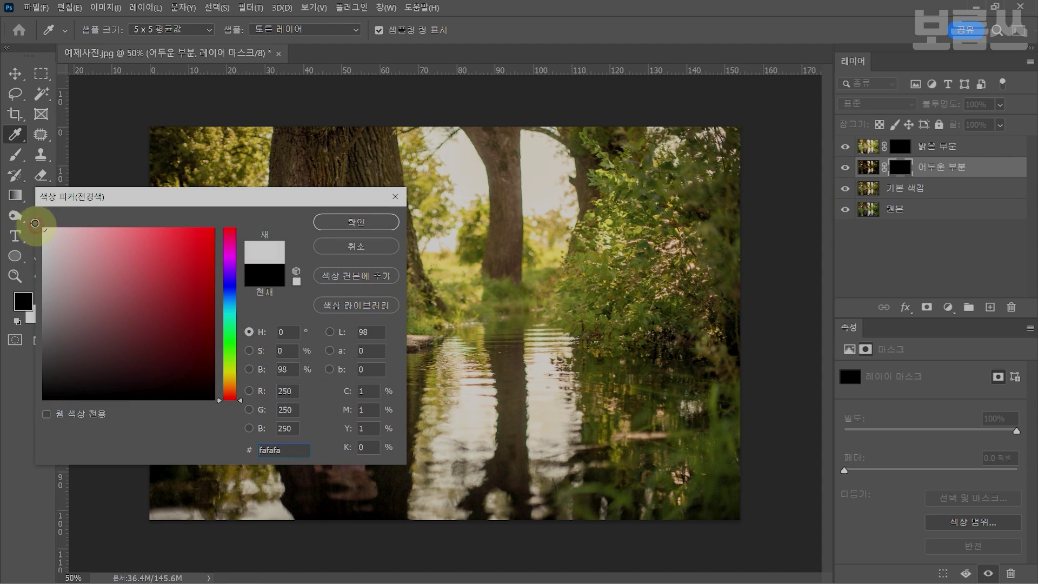
pyautogui.click(317, 223)
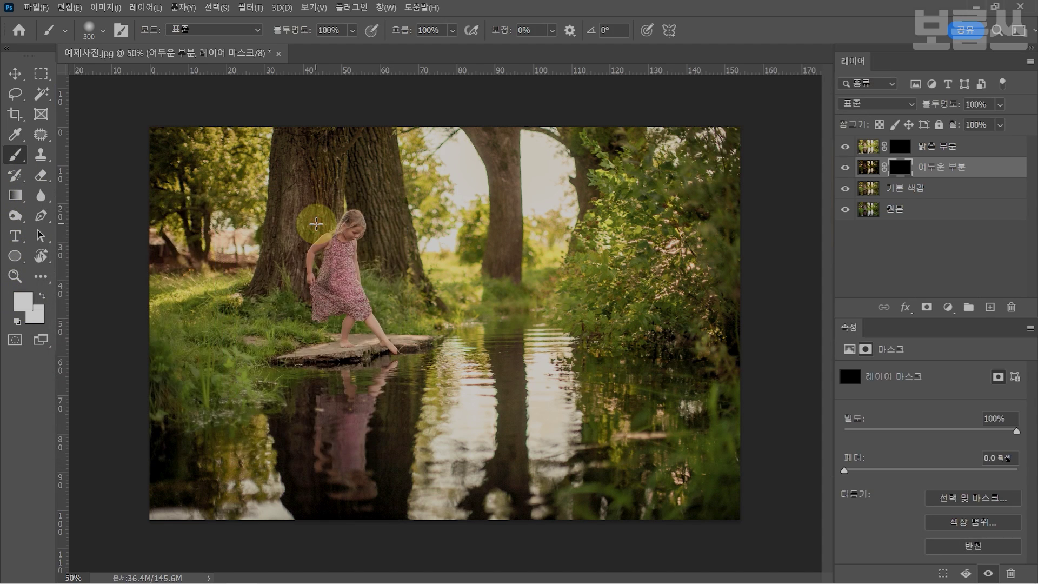
# - Choose the Soft Round brush and set its opacity and flow to 30%
pyautogui.click(103, 36)
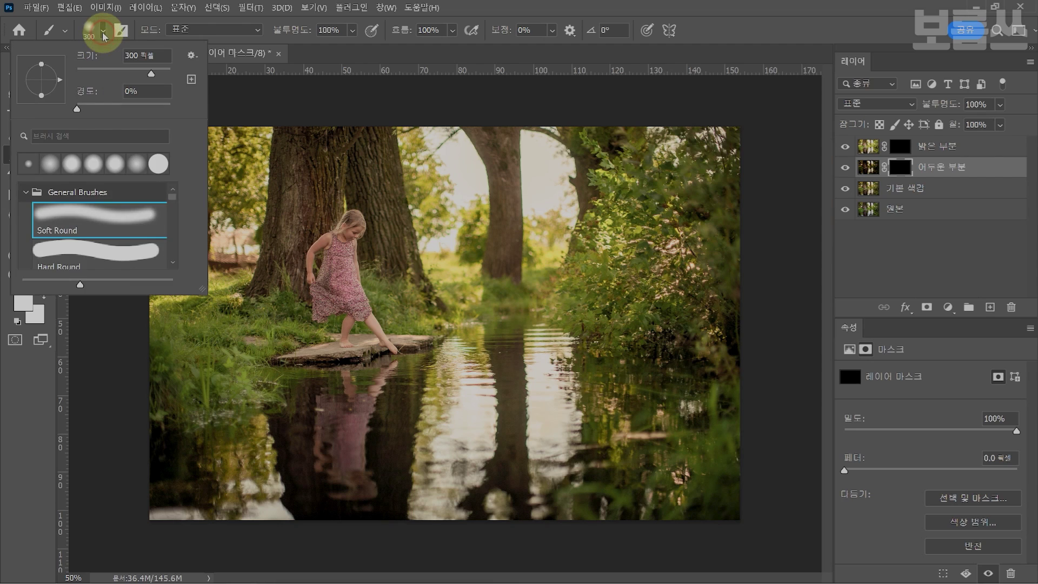
pyautogui.click(73, 215)
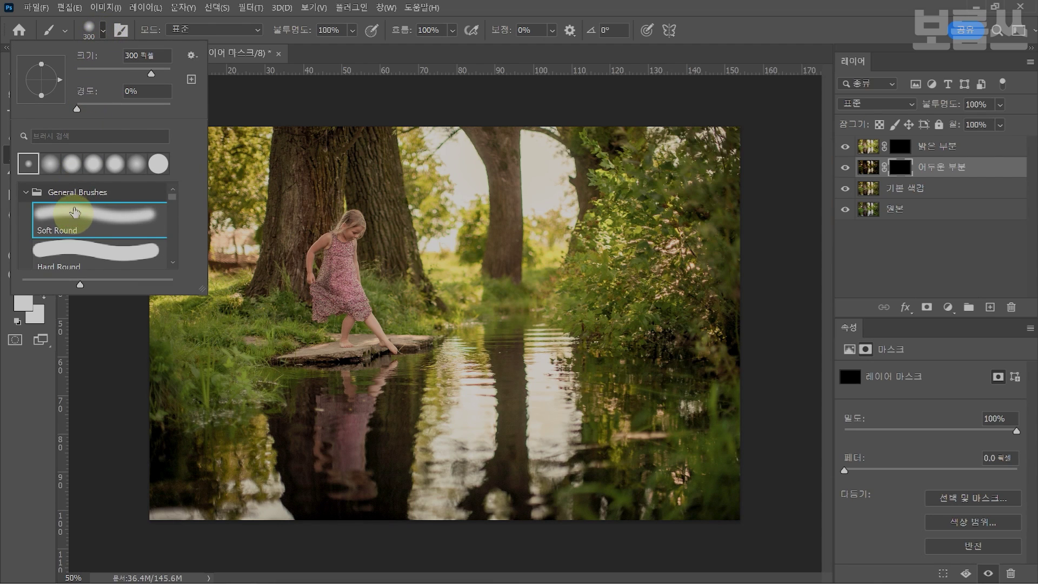
pyautogui.click(103, 35)
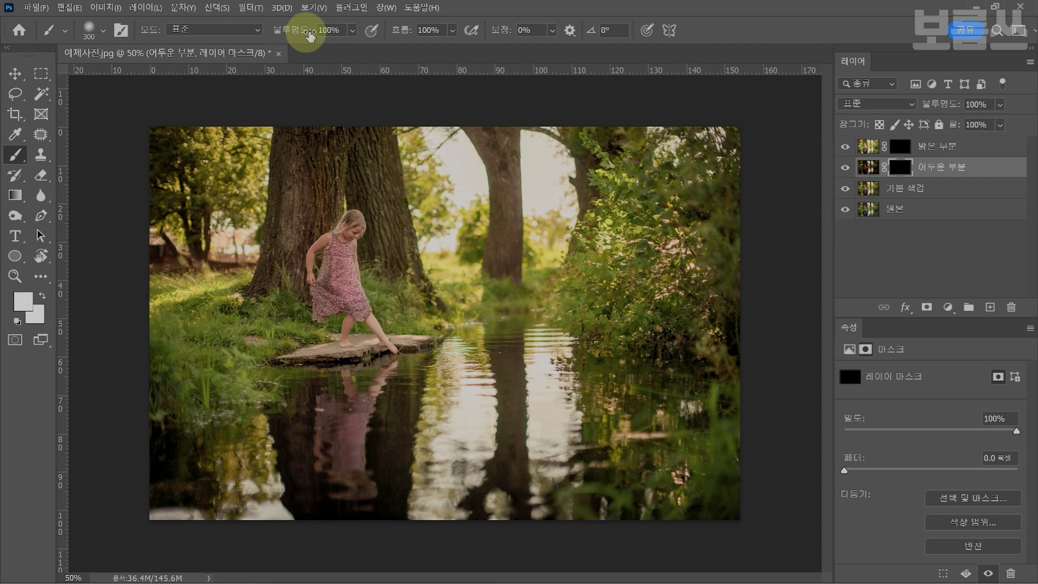
pyautogui.click(329, 30)
pyautogui.write('30')
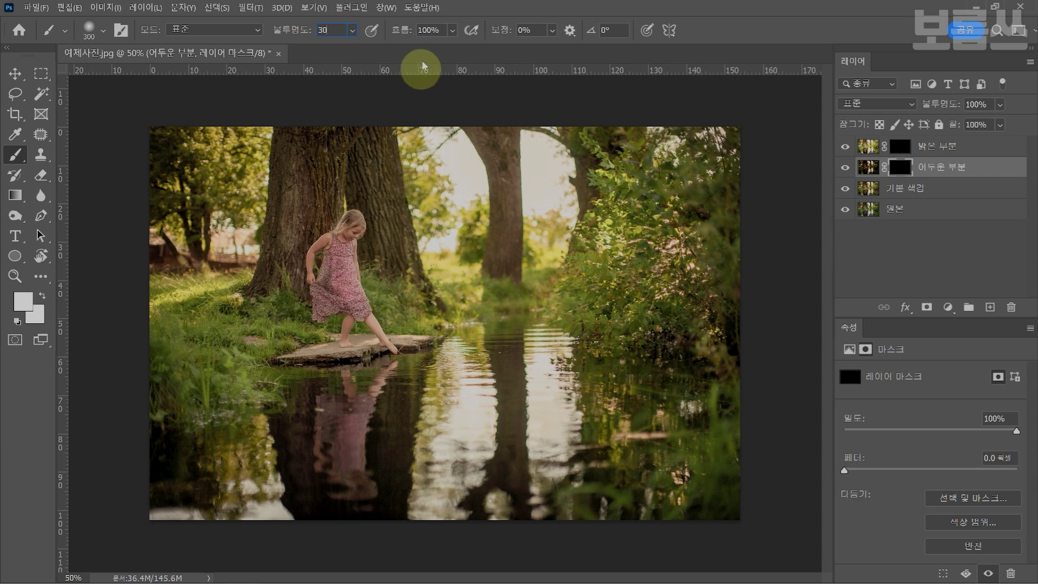
pyautogui.click(430, 30)
pyautogui.write('30')
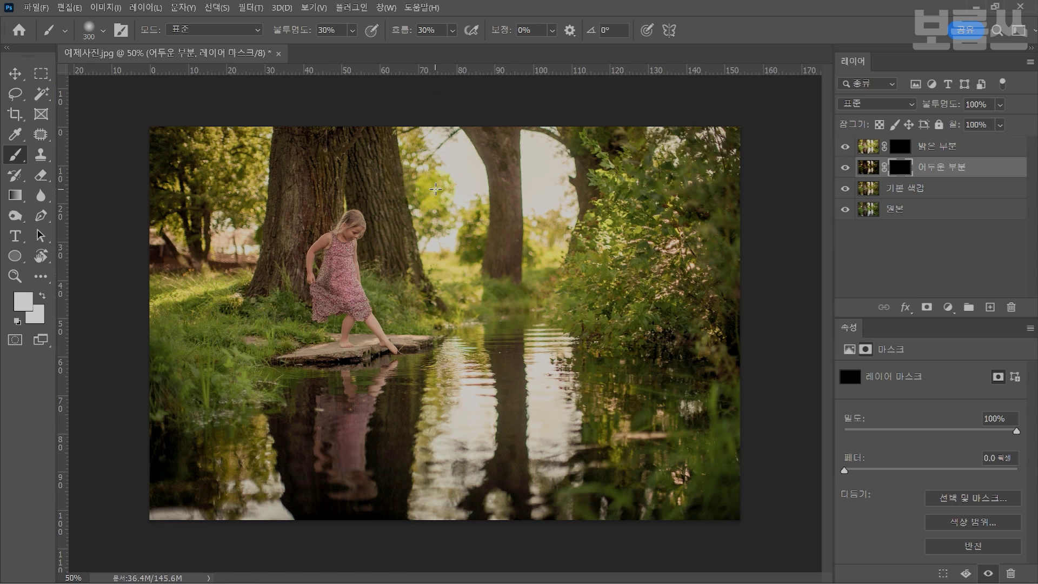
# - Paint white on the 어두운 부분 mask with a large soft brush to darken the tree trunks and the shaded foliage
pyautogui.moveTo(436, 189); pyautogui.dragTo(411, 189)
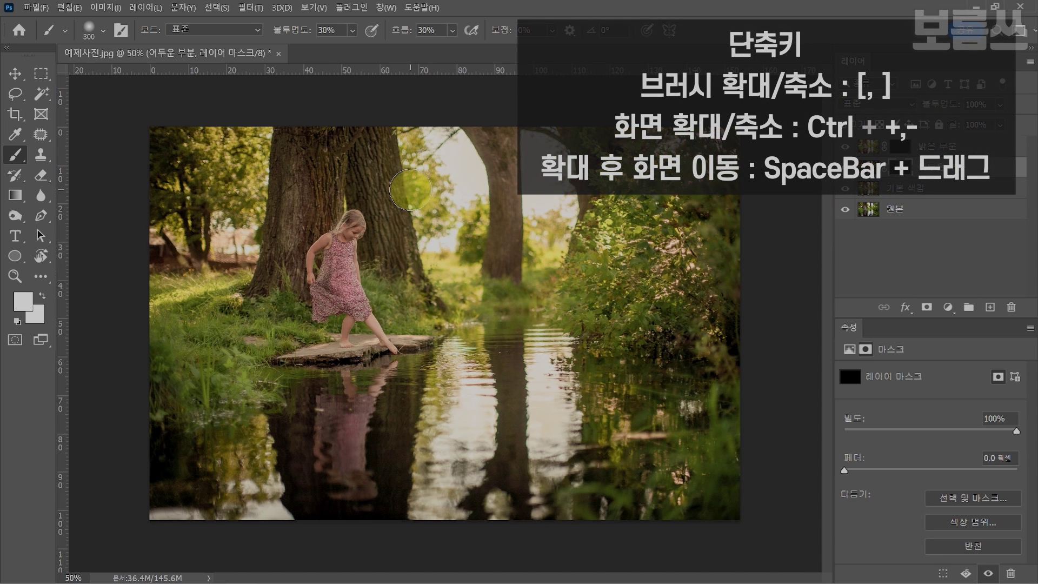
pyautogui.press(']')
pyautogui.press(']')
pyautogui.press(']')
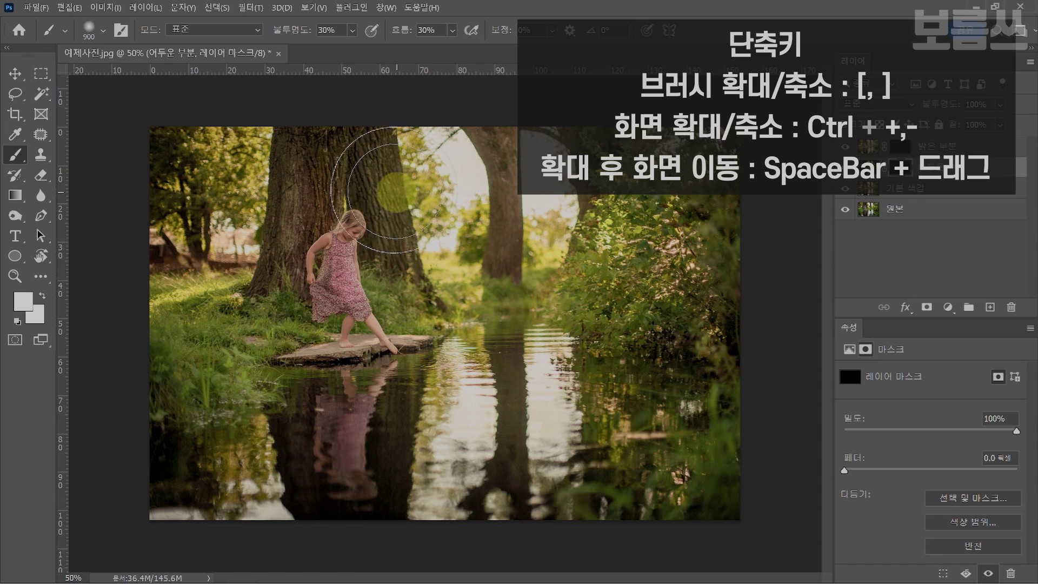
pyautogui.press(']')
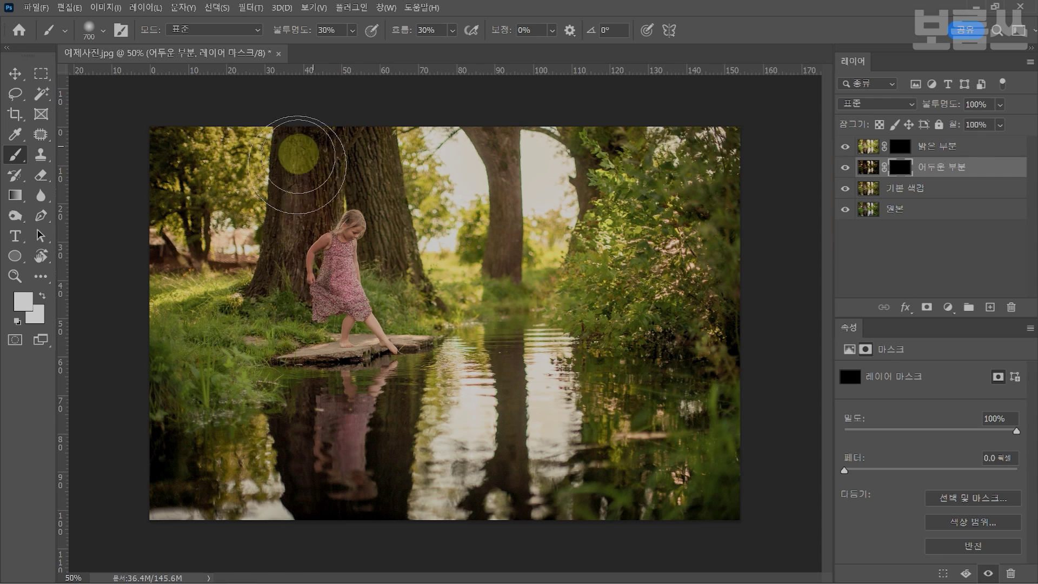
pyautogui.press('[')
pyautogui.press('[')
pyautogui.press('[')
pyautogui.moveTo(399, 177)
pyautogui.mouseDown()
pyautogui.moveTo(381, 152)
pyautogui.moveTo(393, 240)
pyautogui.moveTo(386, 170)
pyautogui.moveTo(365, 186)
pyautogui.mouseUp()
pyautogui.press(']')
pyautogui.press(']')
pyautogui.press(']')
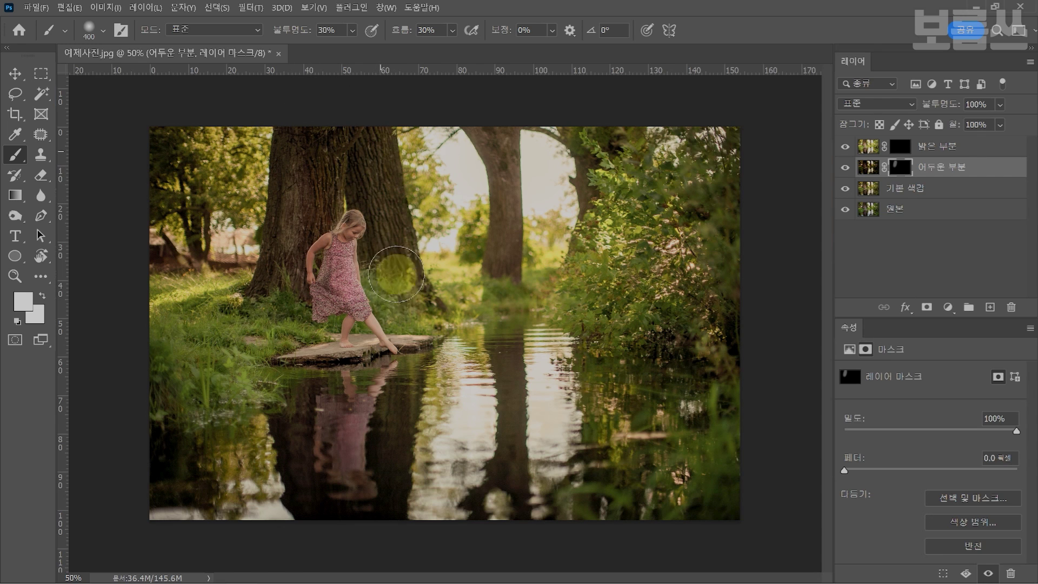
pyautogui.moveTo(671, 342)
pyautogui.mouseDown()
pyautogui.moveTo(668, 176)
pyautogui.moveTo(696, 339)
pyautogui.moveTo(727, 409)
pyautogui.moveTo(488, 510)
pyautogui.moveTo(305, 489)
pyautogui.moveTo(394, 441)
pyautogui.moveTo(512, 401)
pyautogui.moveTo(499, 490)
pyautogui.moveTo(177, 188)
pyautogui.moveTo(161, 159)
pyautogui.moveTo(213, 418)
pyautogui.moveTo(163, 362)
pyautogui.moveTo(355, 293)
pyautogui.moveTo(325, 268)
pyautogui.mouseUp()
# - Paint the 어두운 부분 mask with a small brush of about 60 px to darken the trunks and shaded grass closely around the girl
pyautogui.press('[')
pyautogui.press('[')
pyautogui.press('[')
pyautogui.press('[')
pyautogui.press('[')
pyautogui.press('[')
pyautogui.press('[')
pyautogui.press('[')
pyautogui.press('[')
pyautogui.press('[')
pyautogui.press('[')
pyautogui.press('[')
pyautogui.press('[')
pyautogui.press('[')
pyautogui.moveTo(373, 319)
pyautogui.mouseDown()
pyautogui.moveTo(384, 349)
pyautogui.moveTo(348, 324)
pyautogui.mouseUp()
pyautogui.scroll(5, 348, 324)
pyautogui.moveTo(352, 278)
pyautogui.mouseDown()
pyautogui.moveTo(336, 366)
pyautogui.moveTo(483, 382)
pyautogui.moveTo(433, 309)
pyautogui.mouseUp()
pyautogui.scroll(5, 433, 308)
pyautogui.moveTo(429, 390)
pyautogui.mouseDown()
pyautogui.moveTo(339, 254)
pyautogui.moveTo(363, 222)
pyautogui.moveTo(369, 385)
pyautogui.moveTo(465, 401)
pyautogui.moveTo(413, 395)
pyautogui.mouseUp()
pyautogui.scroll(3, 412, 395)
pyautogui.moveTo(399, 243)
pyautogui.mouseDown()
pyautogui.moveTo(450, 179)
pyautogui.moveTo(409, 187)
pyautogui.moveTo(391, 262)
pyautogui.moveTo(407, 354)
pyautogui.moveTo(435, 306)
pyautogui.moveTo(436, 426)
pyautogui.moveTo(251, 352)
pyautogui.mouseUp()
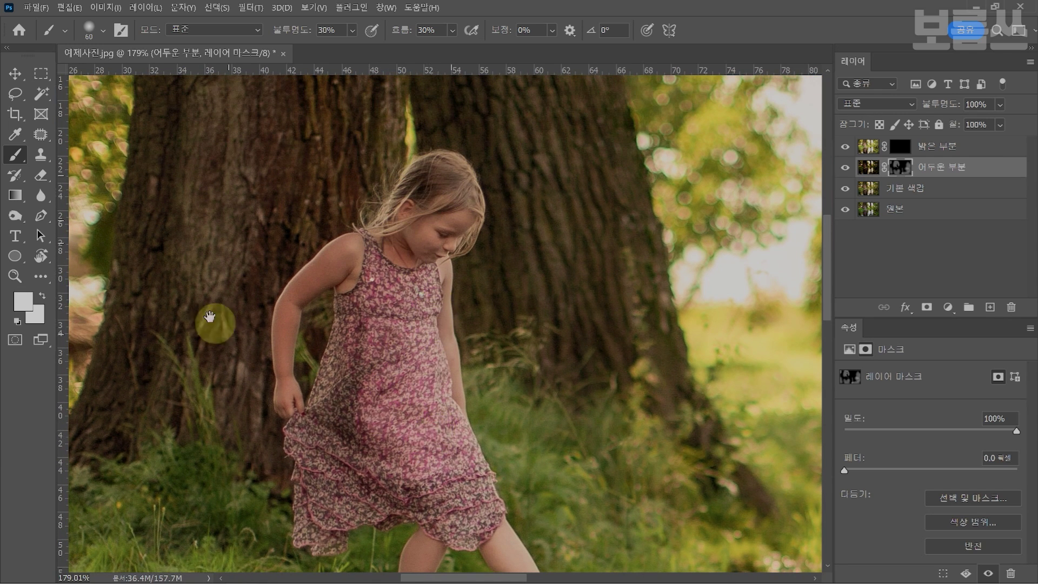
pyautogui.scroll(3, 256, 354)
pyautogui.hotkey('ctrl', '0')
# - Enlarge the brush to between 200 and 600 px and darken the riverside foliage and shaded water on the 어두운 부분 mask
pyautogui.press(']')
pyautogui.press(']')
pyautogui.press(']')
pyautogui.press(']')
pyautogui.press(']')
pyautogui.press(']')
pyautogui.press(']')
pyautogui.press(']')
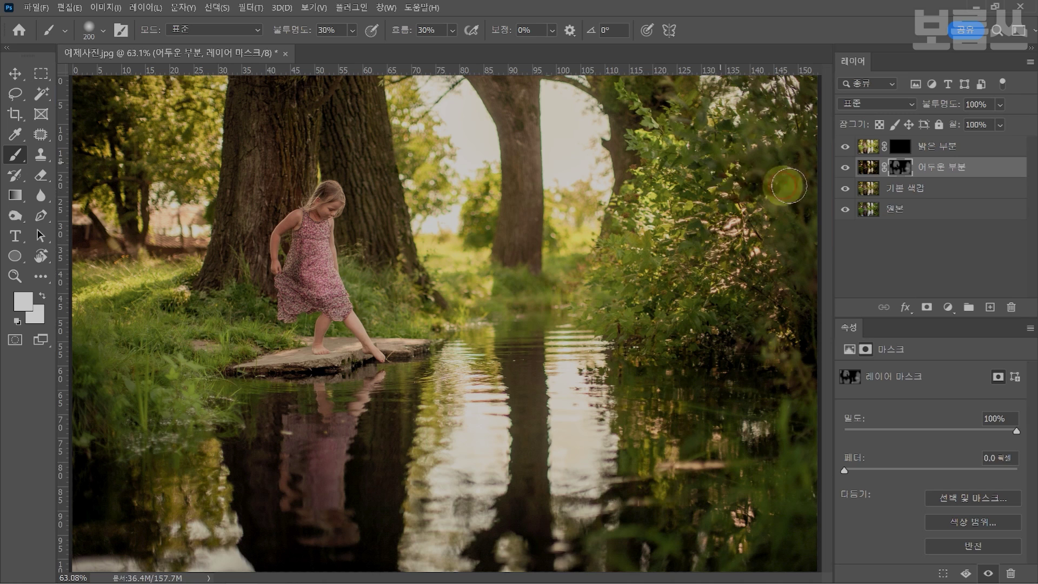
pyautogui.press(']')
pyautogui.press(']')
pyautogui.press(']')
pyautogui.press(']')
pyautogui.press(']')
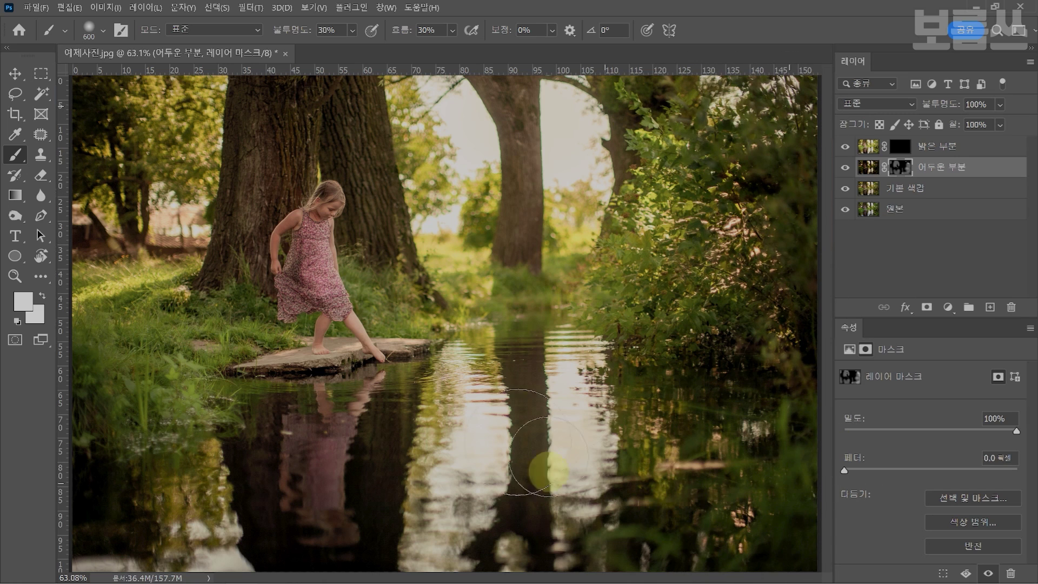
pyautogui.press('[')
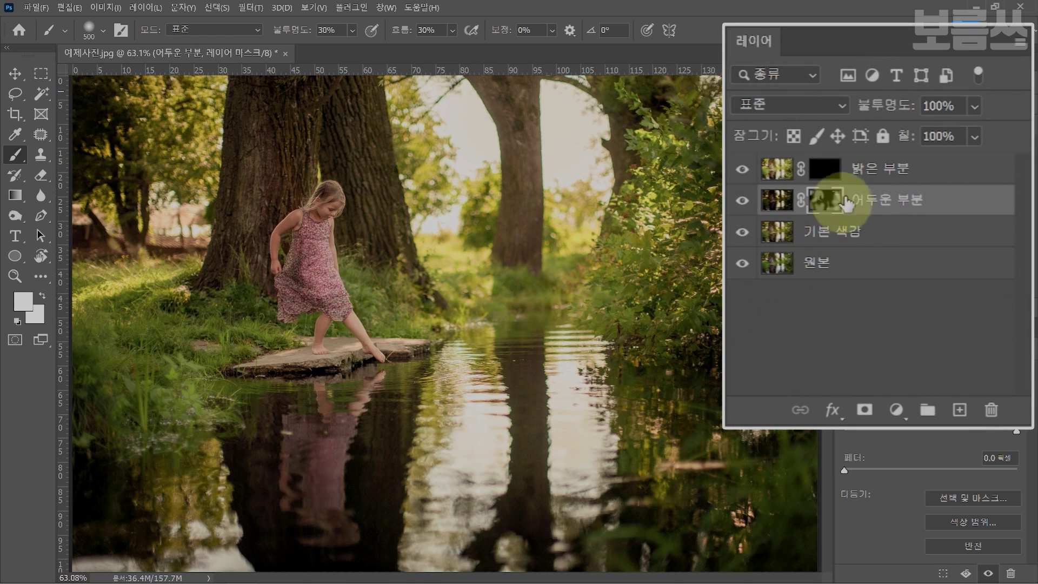
# - Paint white on the 밝은 부분 mask with a small brush to brighten the girl's face, hair and dress
pyautogui.click(901, 151)
pyautogui.click(826, 175)
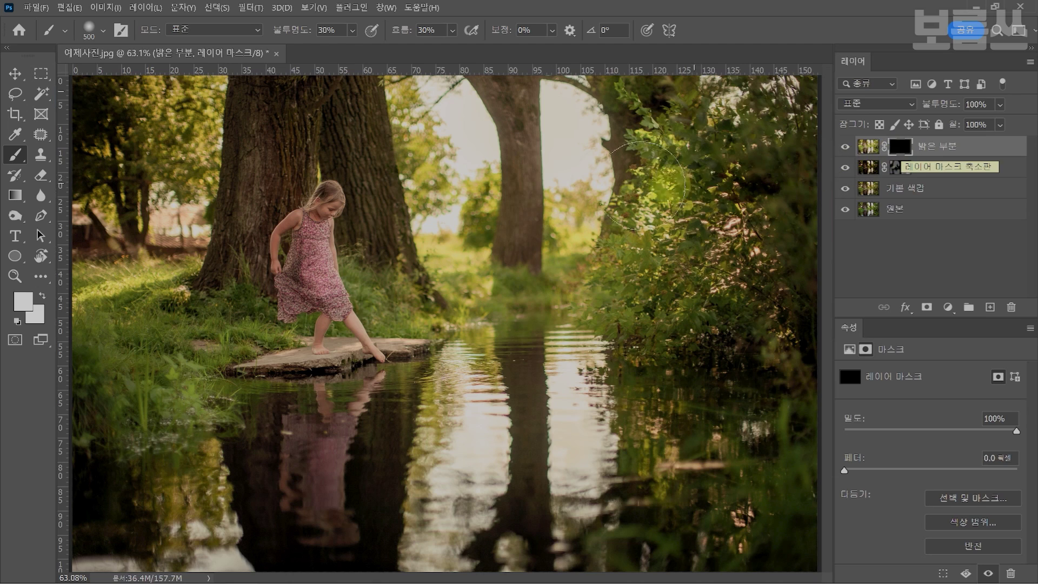
pyautogui.scroll(6, 351, 182)
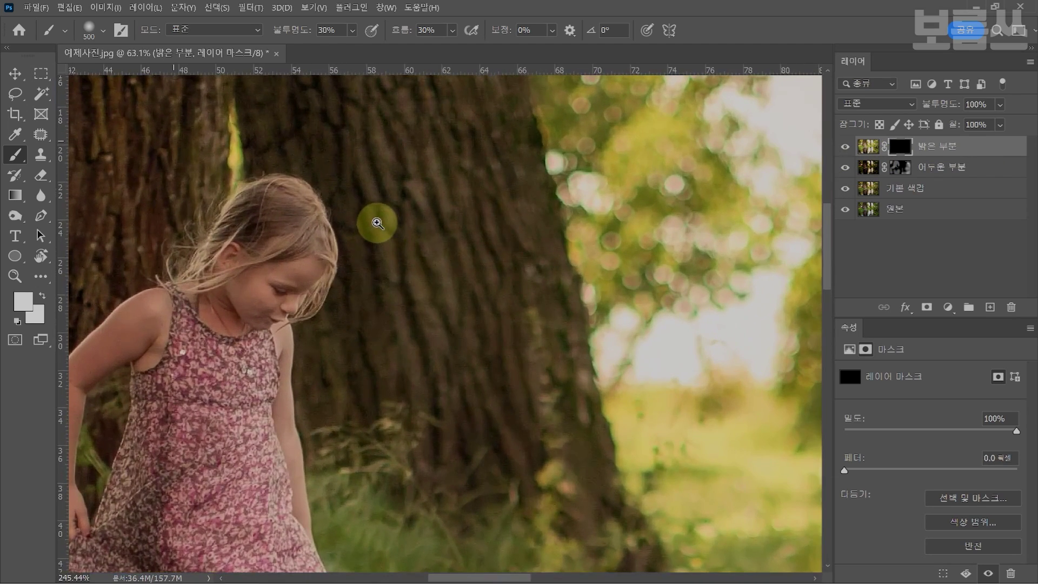
pyautogui.press('[')
pyautogui.press('[')
pyautogui.press('[')
pyautogui.press('[')
pyautogui.press('[')
pyautogui.press('[')
pyautogui.press('[')
pyautogui.press('[')
pyautogui.press('[')
pyautogui.press('[')
pyautogui.press('[')
pyautogui.press('[')
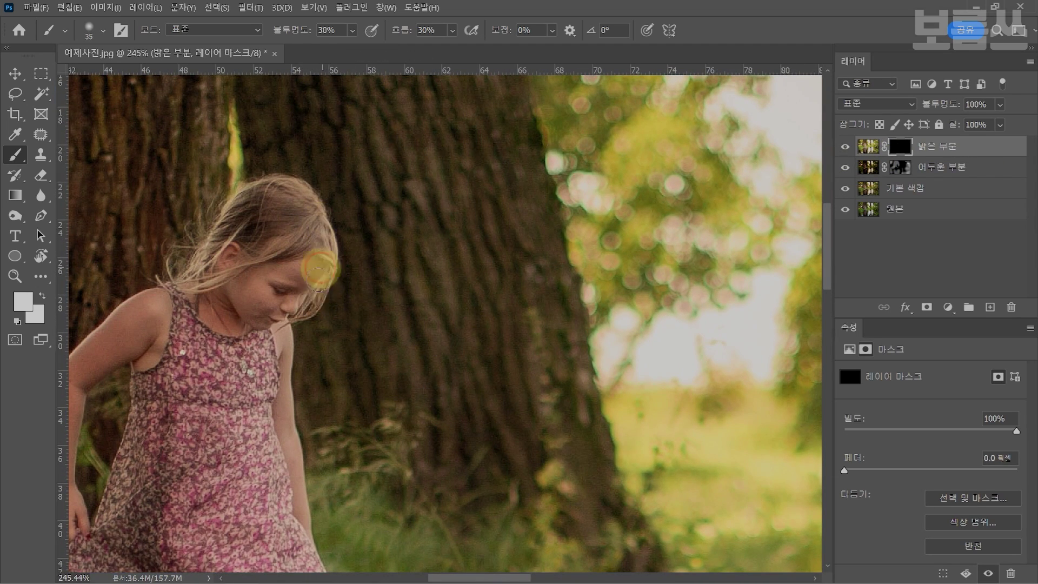
pyautogui.press(']')
pyautogui.press(']')
pyautogui.press(']')
pyautogui.moveTo(315, 208)
pyautogui.mouseDown()
pyautogui.moveTo(210, 253)
pyautogui.moveTo(251, 230)
pyautogui.moveTo(180, 283)
pyautogui.moveTo(236, 207)
pyautogui.moveTo(196, 292)
pyautogui.moveTo(300, 264)
pyautogui.moveTo(316, 243)
pyautogui.moveTo(315, 274)
pyautogui.mouseUp()
pyautogui.scroll(-3, 267, 271)
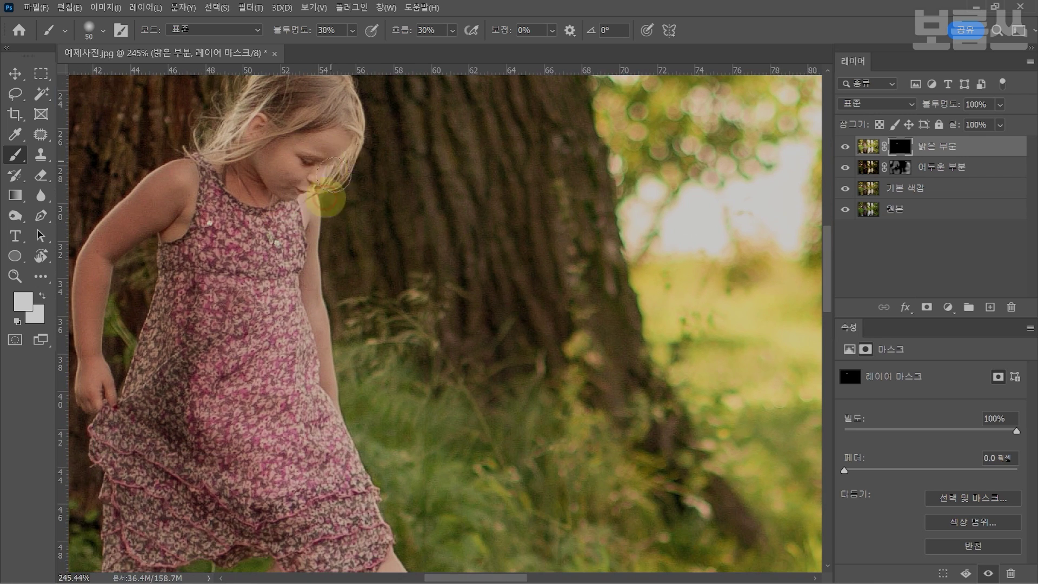
pyautogui.moveTo(304, 408)
pyautogui.mouseDown()
pyautogui.moveTo(336, 484)
pyautogui.moveTo(291, 446)
pyautogui.moveTo(307, 462)
pyautogui.mouseUp()
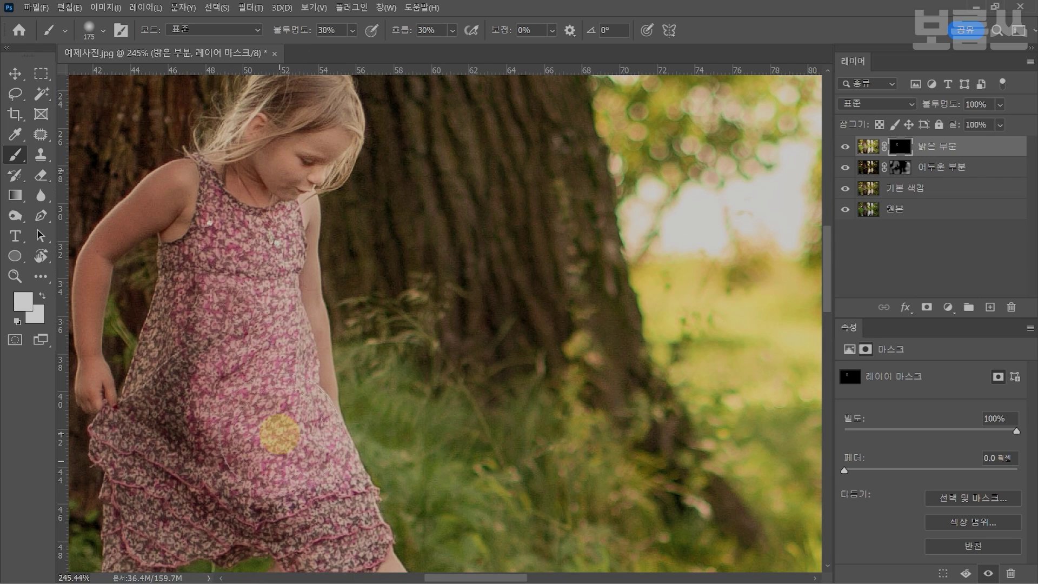
# - Brighten the sunlit background between the tree trunks by painting the 밝은 부분 mask with a larger brush
pyautogui.hotkey('ctrl', '-')
pyautogui.hotkey('ctrl', '-')
pyautogui.hotkey('ctrl', '-')
pyautogui.hotkey('ctrl', '-')
pyautogui.hotkey('ctrl', '-')
pyautogui.press(']')
pyautogui.press(']')
pyautogui.press(']')
pyautogui.press(']')
pyautogui.press(']')
pyautogui.press(']')
pyautogui.moveTo(462, 243)
pyautogui.mouseDown()
pyautogui.moveTo(470, 178)
pyautogui.moveTo(551, 173)
pyautogui.moveTo(576, 242)
pyautogui.moveTo(660, 249)
pyautogui.moveTo(600, 265)
pyautogui.moveTo(541, 330)
pyautogui.moveTo(549, 342)
pyautogui.moveTo(438, 465)
pyautogui.moveTo(449, 346)
pyautogui.mouseUp()
# - Paint the 밝은 부분 mask over the sunlit grass and the stone ledge at the girl's feet, adjusting the brush size for each area
pyautogui.press('[')
pyautogui.press('[')
pyautogui.press('[')
pyautogui.press('[')
pyautogui.press('[')
pyautogui.moveTo(213, 271)
pyautogui.mouseDown()
pyautogui.moveTo(242, 139)
pyautogui.moveTo(264, 202)
pyautogui.moveTo(205, 243)
pyautogui.mouseUp()
pyautogui.press(']')
pyautogui.press(']')
pyautogui.press(']')
pyautogui.press(']')
pyautogui.moveTo(346, 351)
pyautogui.mouseDown()
pyautogui.moveTo(389, 346)
pyautogui.moveTo(374, 352)
pyautogui.moveTo(341, 238)
pyautogui.moveTo(323, 234)
pyautogui.moveTo(360, 263)
pyautogui.moveTo(373, 356)
pyautogui.mouseUp()
pyautogui.press('[')
pyautogui.press('[')
pyautogui.press('[')
pyautogui.press('[')
pyautogui.press('[')
pyautogui.press('[')
pyautogui.press('[')
pyautogui.press('[')
pyautogui.press('[')
pyautogui.press('[')
pyautogui.press('[')
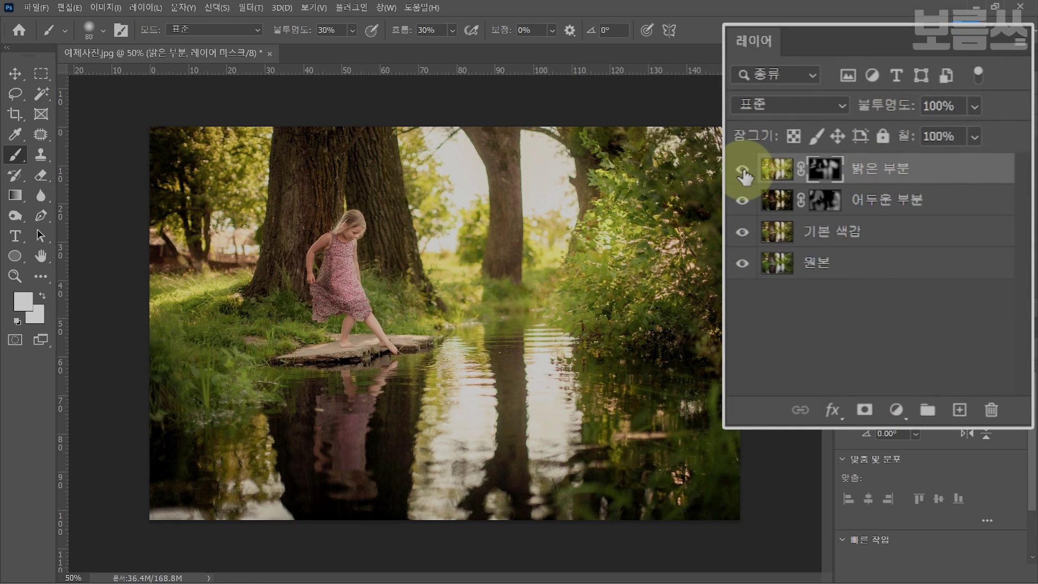
# - Stamp the visible layers into a new merged layer at the top of the stack and name it 아웃포커싱
pyautogui.click(852, 233)
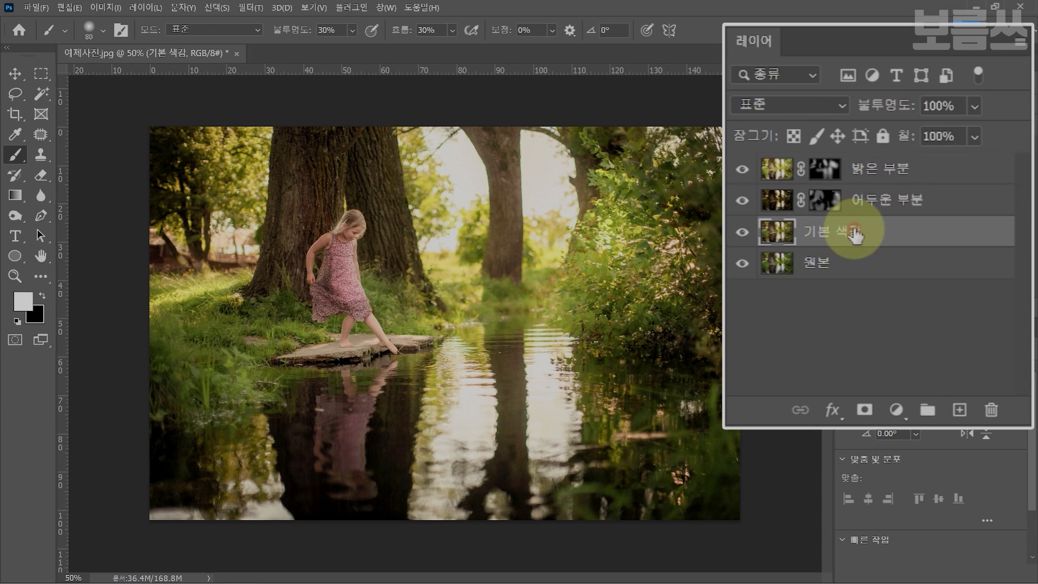
pyautogui.keyDown('shift'); pyautogui.click(895, 168); pyautogui.keyUp('shift')
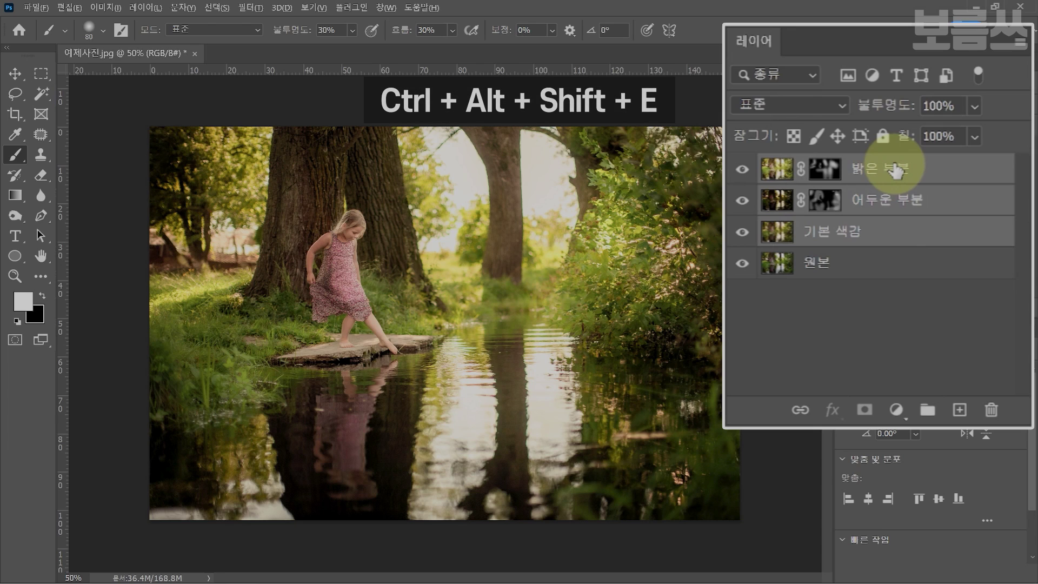
pyautogui.hotkey('ctrl', 'alt', 'shift', 'e')
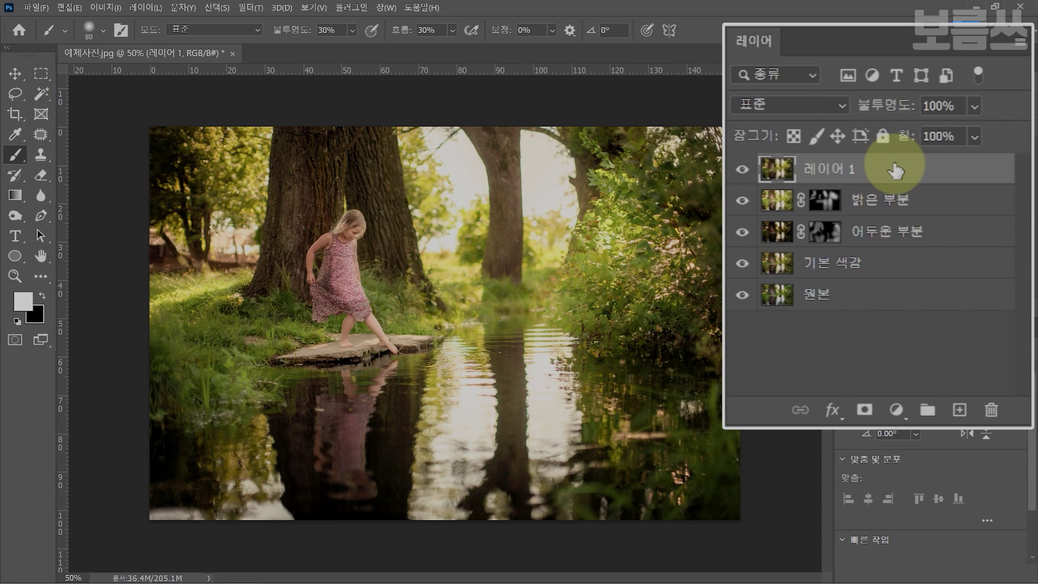
pyautogui.doubleClick(848, 168)
pyautogui.write('ㅇ')
pyautogui.write('ㅏ웃포커싱')
pyautogui.press('Return')
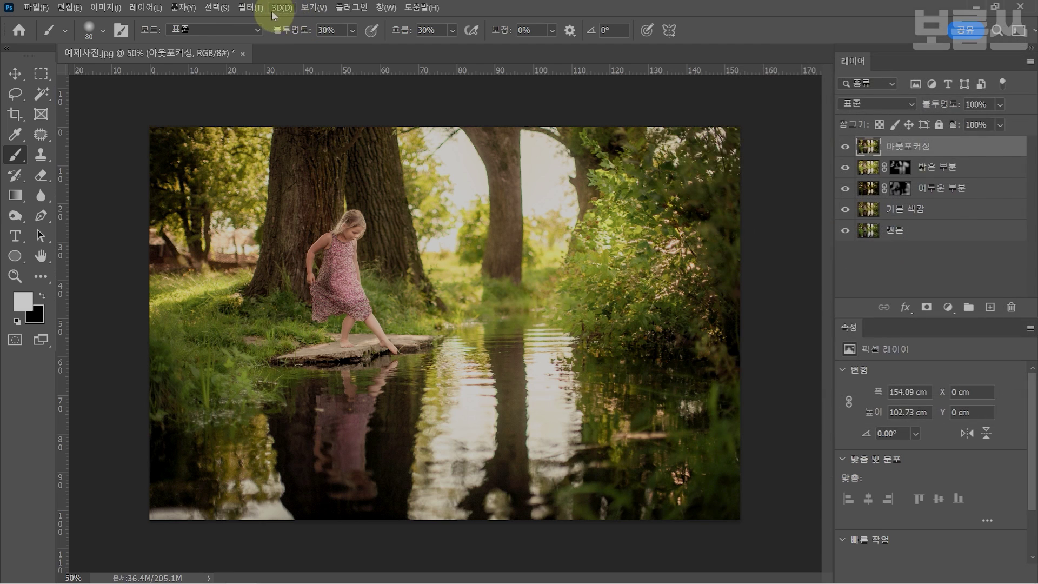
# - Enable the 깊이 흐림 neural filter on the 아웃포커싱 layer with 피사체 초점 turned on
pyautogui.click(250, 8)
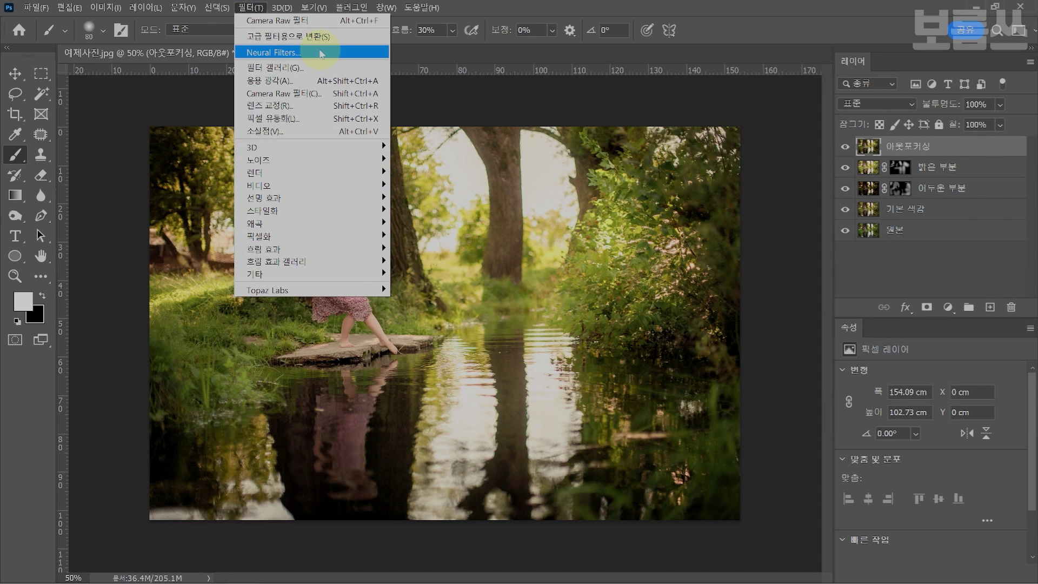
pyautogui.click(321, 52)
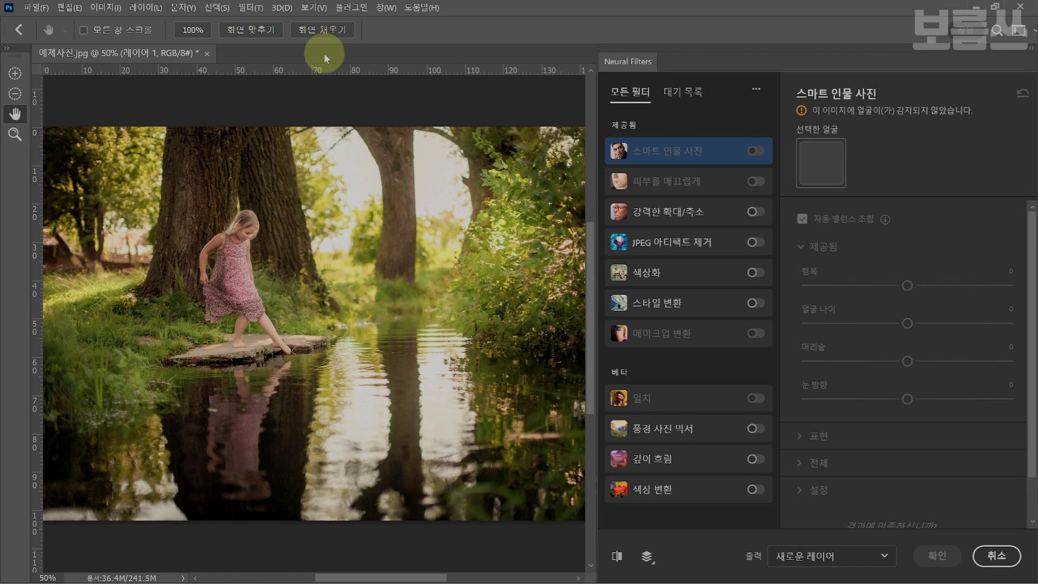
pyautogui.click(724, 460)
pyautogui.click(755, 459)
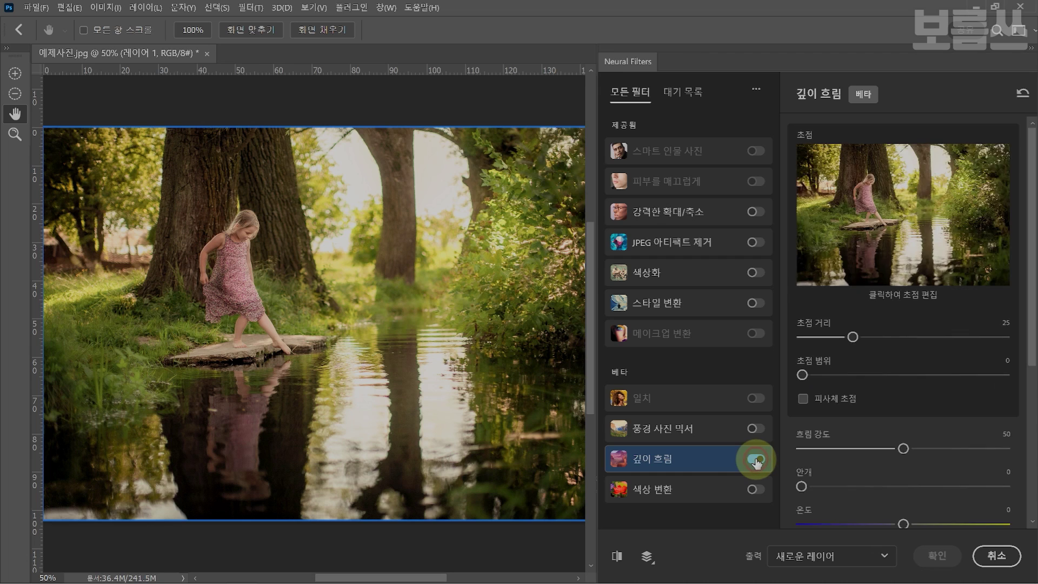
pyautogui.click(805, 401)
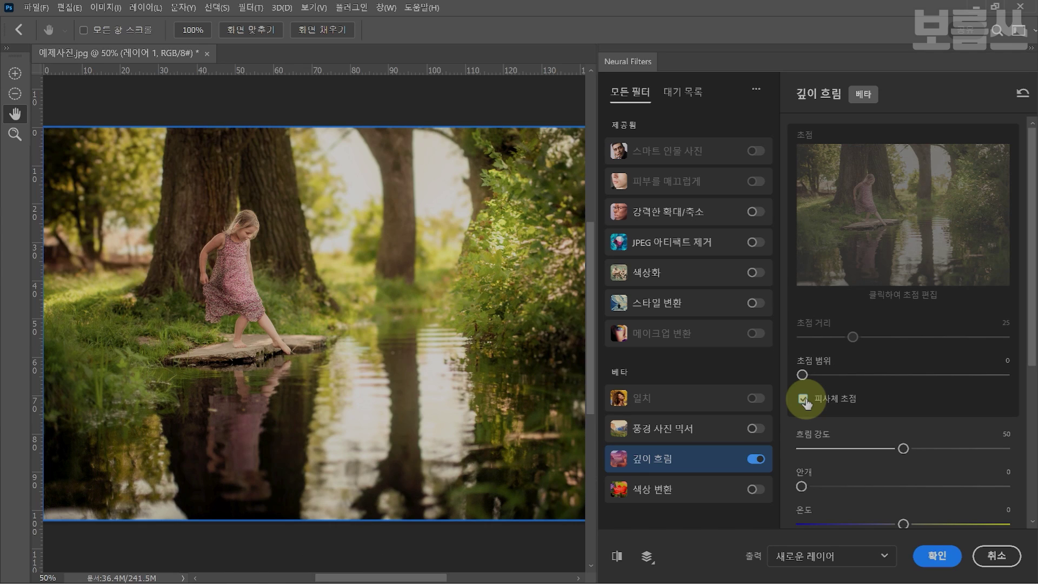
# - Raise the depth blur's 흐림 강도 to 72, apply it to the current layer, and clear the selection
pyautogui.moveTo(910, 449); pyautogui.dragTo(950, 451)
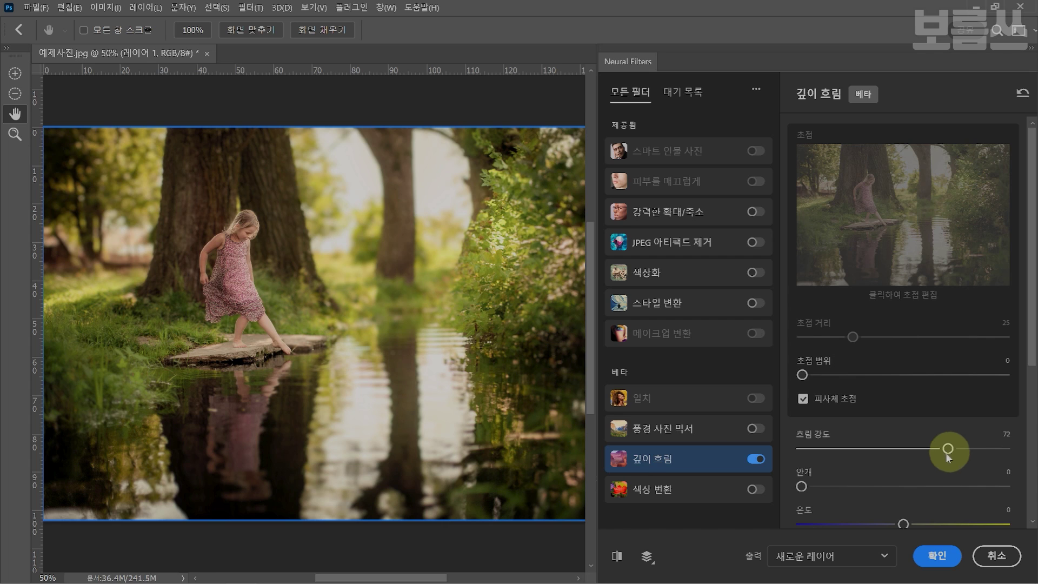
pyautogui.click(871, 551)
pyautogui.click(871, 471)
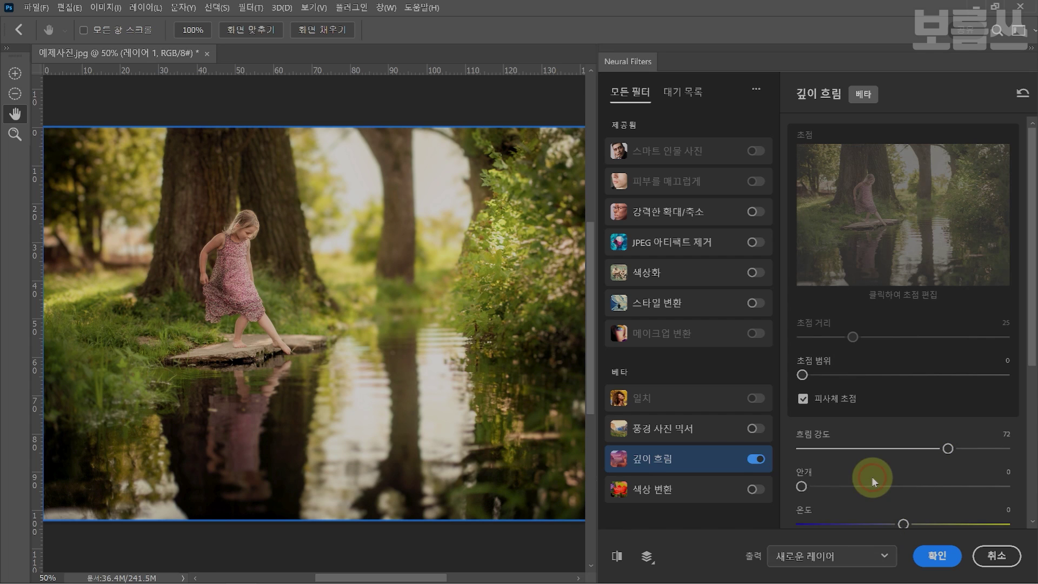
pyautogui.click(936, 555)
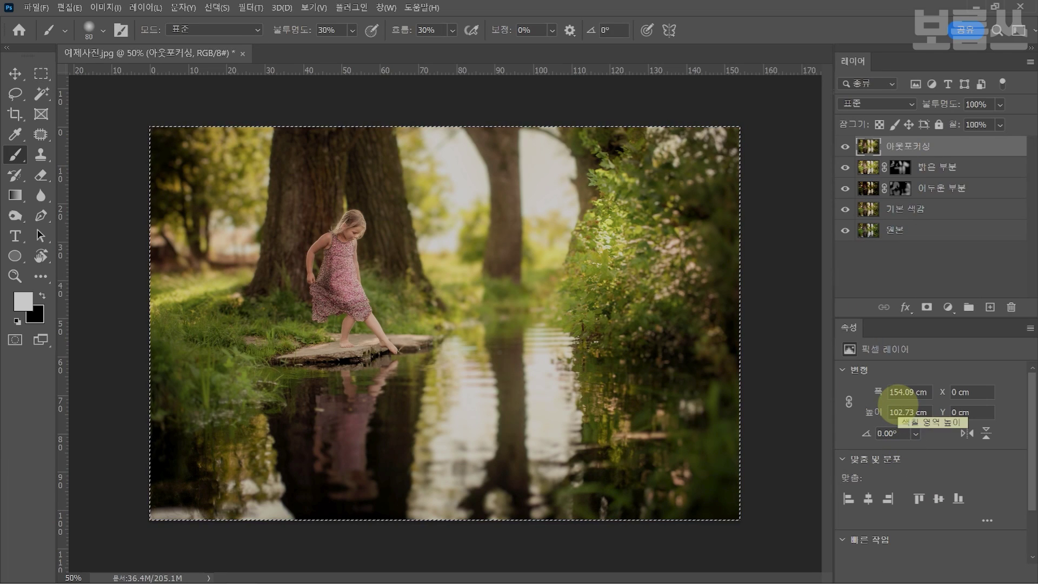
pyautogui.hotkey('ctrl', 'd')
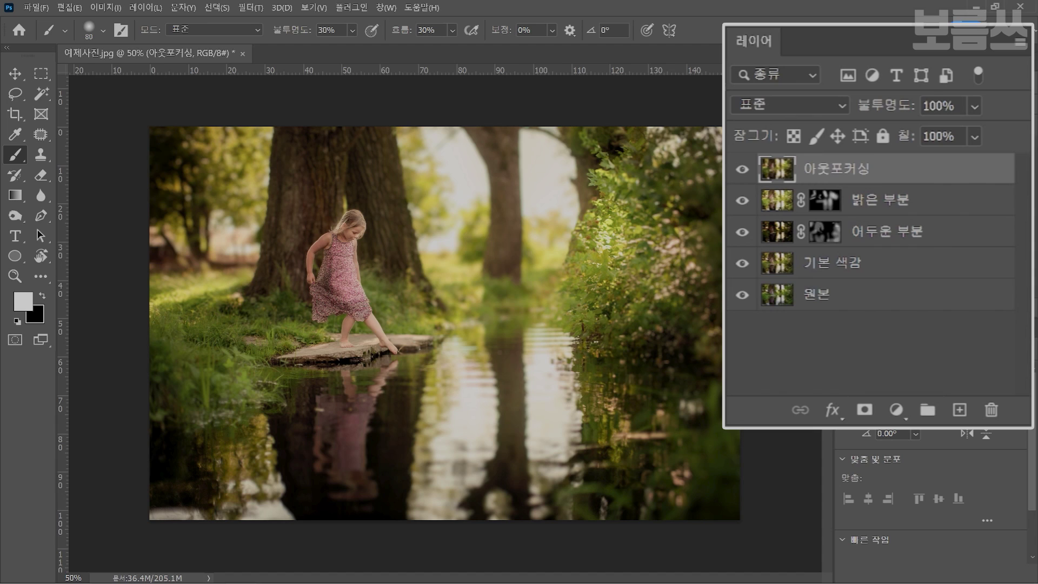
# - Add a new empty layer above 아웃포커싱 and name it 빛
pyautogui.click(961, 416)
pyautogui.click(849, 175)
pyautogui.doubleClick(849, 176)
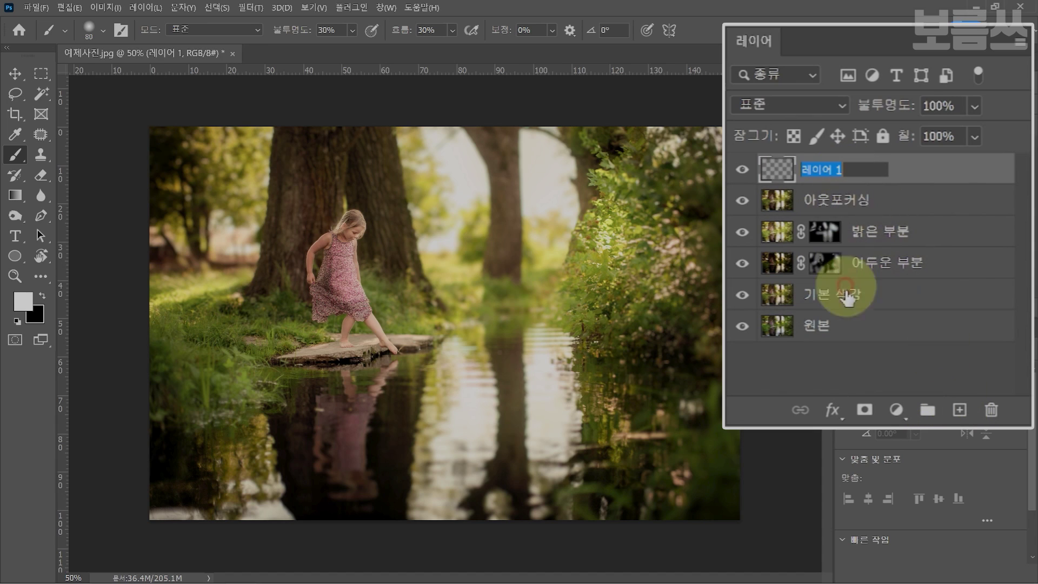
pyautogui.press('BackSpace')
pyautogui.write('ㅂㅣㅊ')
pyautogui.press('Return')
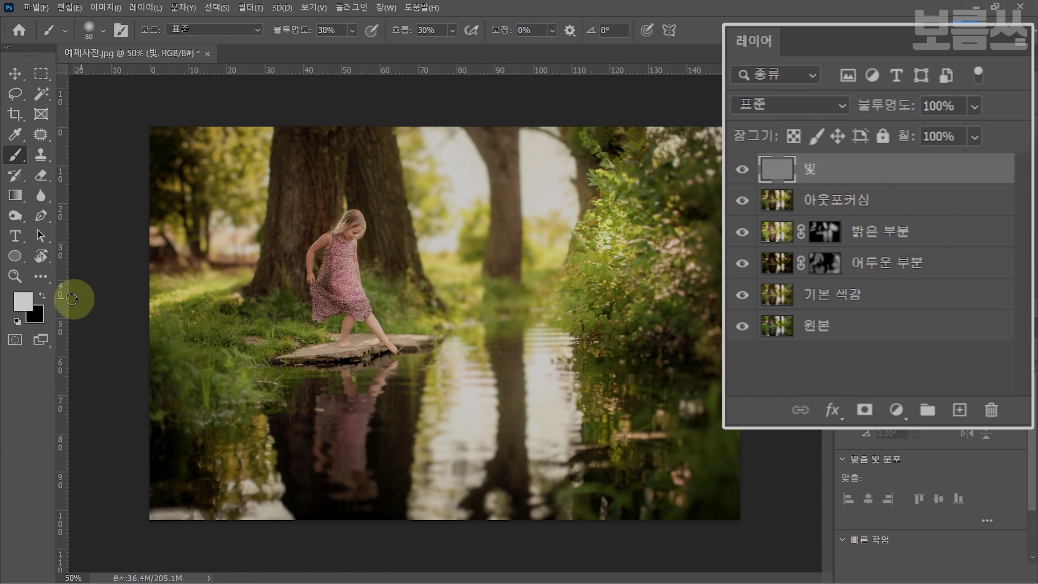
# - Set the foreground color to black (#000000) and fill the 빛 layer with it
pyautogui.click(23, 301)
pyautogui.moveTo(87, 294); pyautogui.dragTo(33, 404)
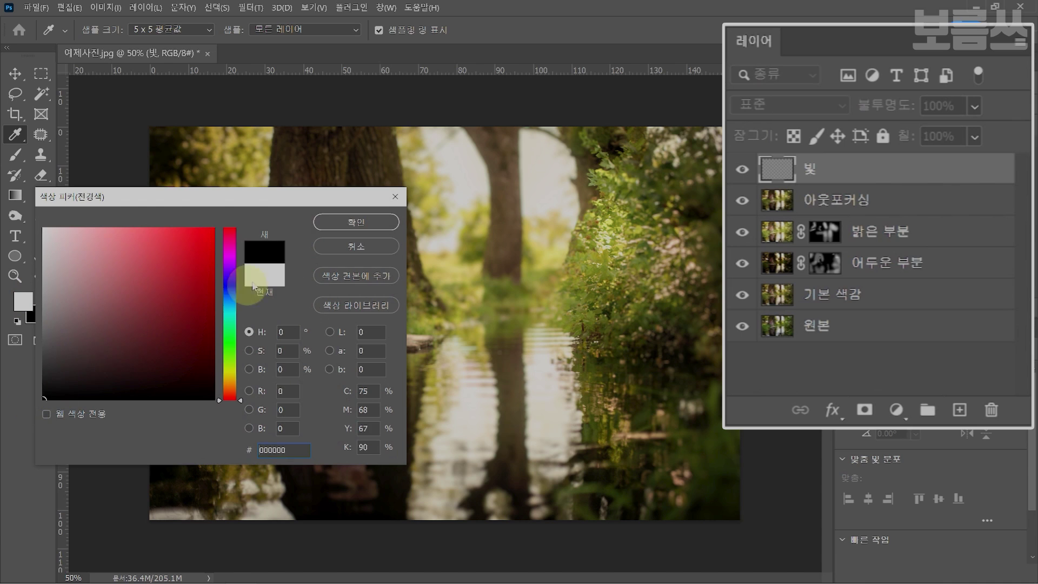
pyautogui.click(346, 222)
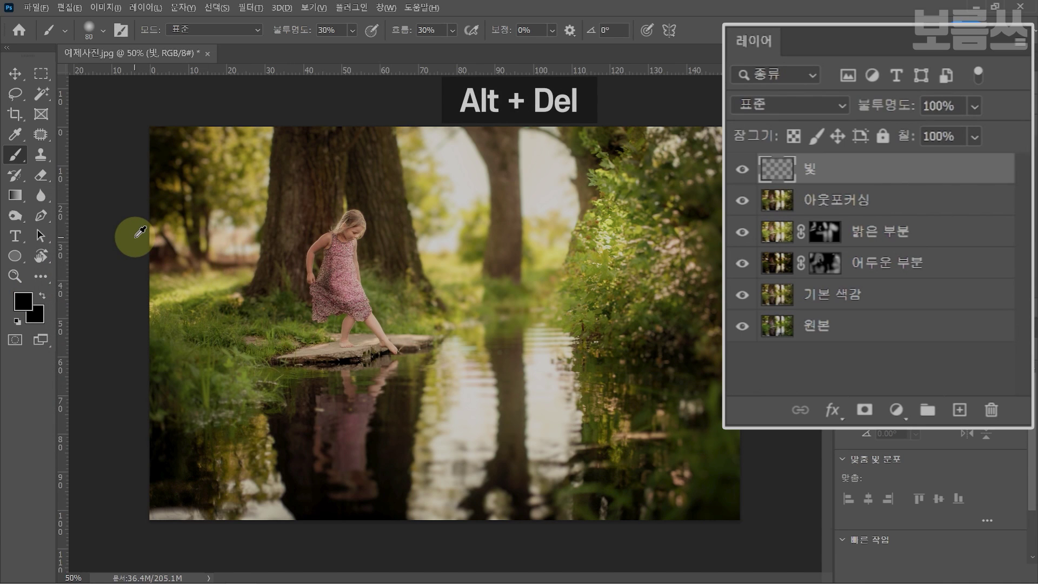
pyautogui.hotkey('alt', 'Delete')
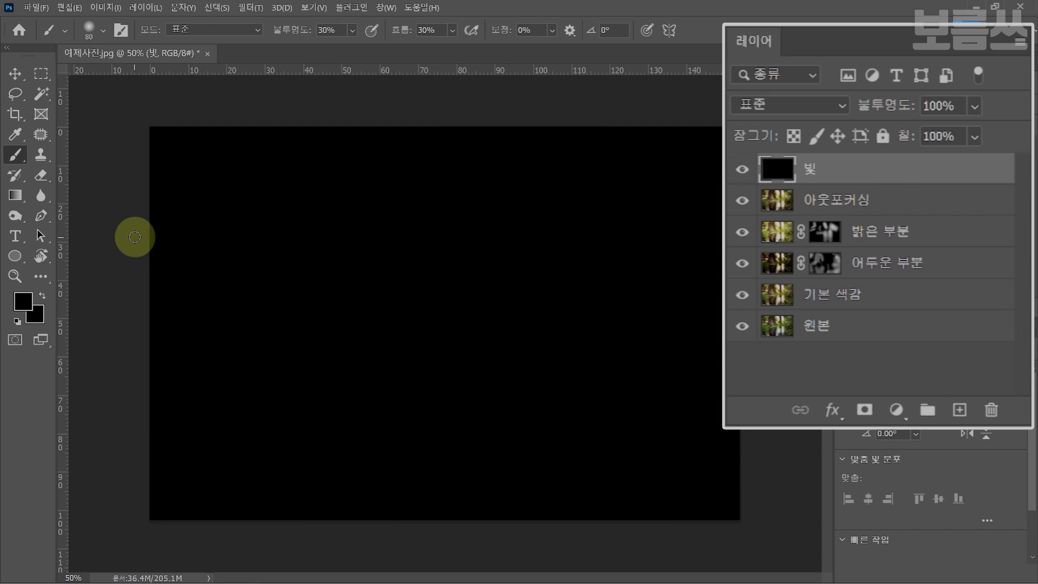
# - Render a 105mm lens flare on the 빛 layer, centered at the image's upper edge, right of the middle
pyautogui.click(250, 8)
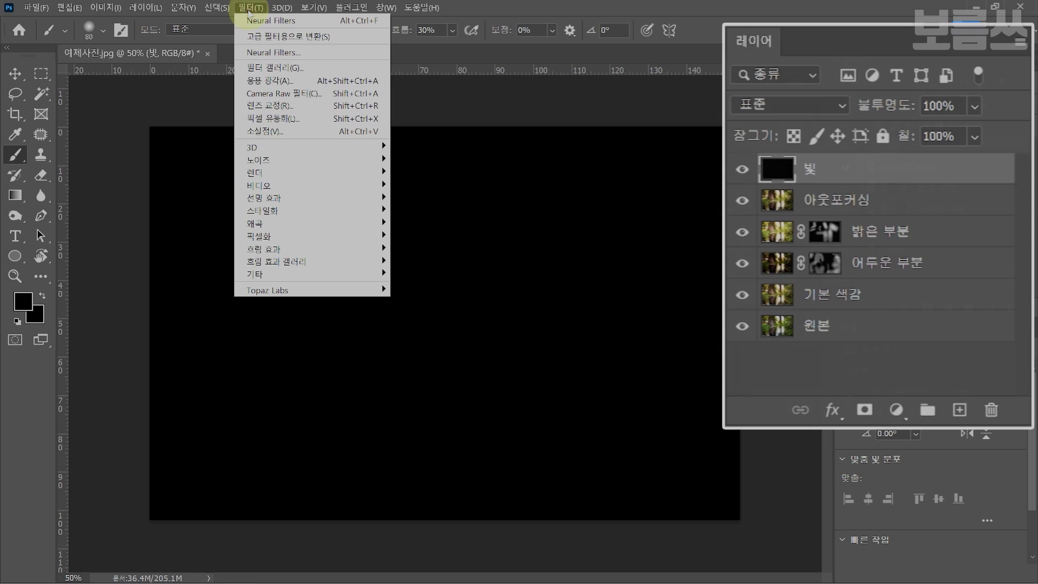
pyautogui.moveTo(274, 171)
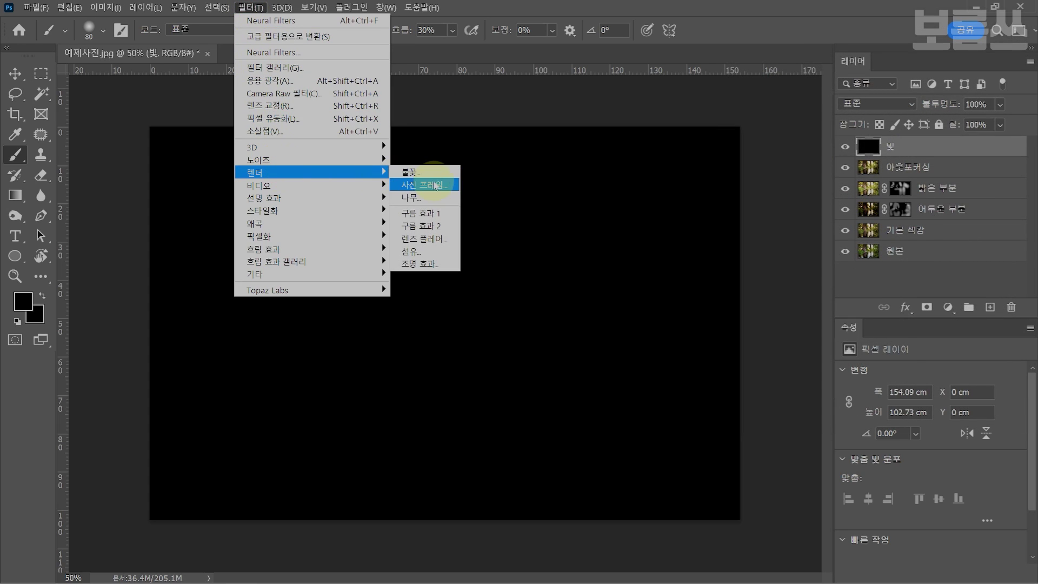
pyautogui.click(424, 238)
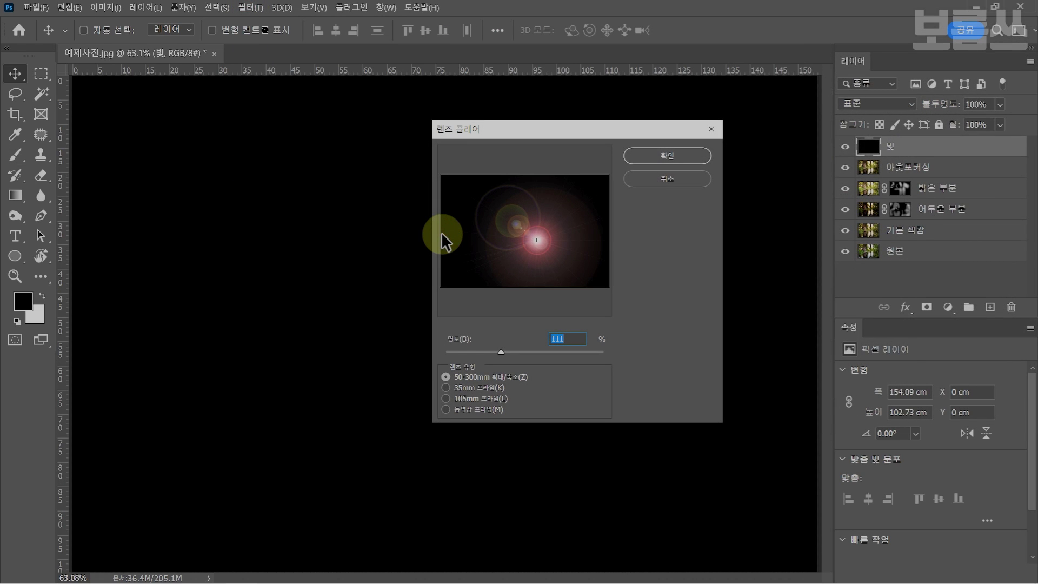
pyautogui.moveTo(527, 238); pyautogui.dragTo(552, 179)
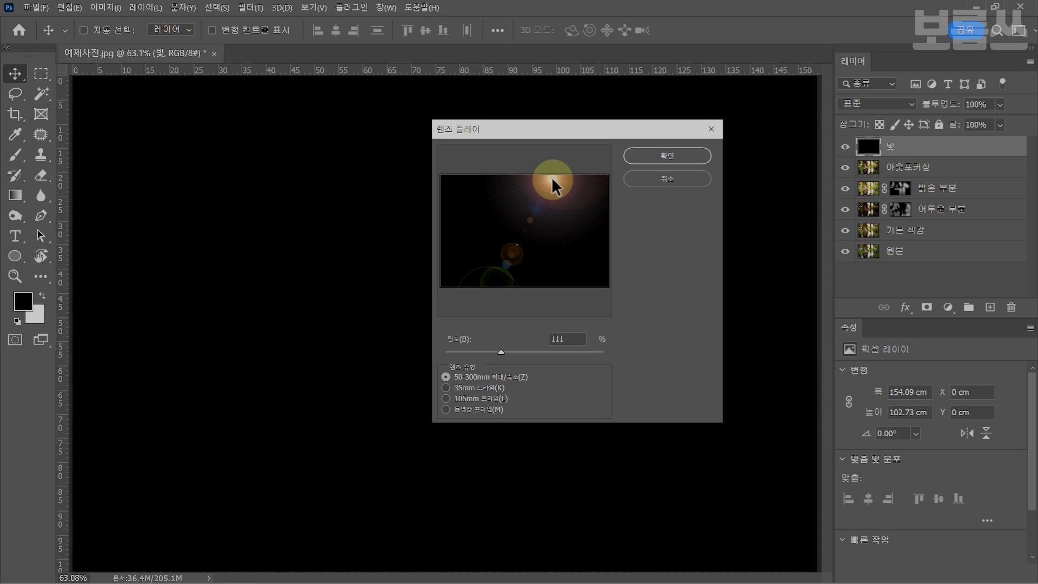
pyautogui.click(496, 398)
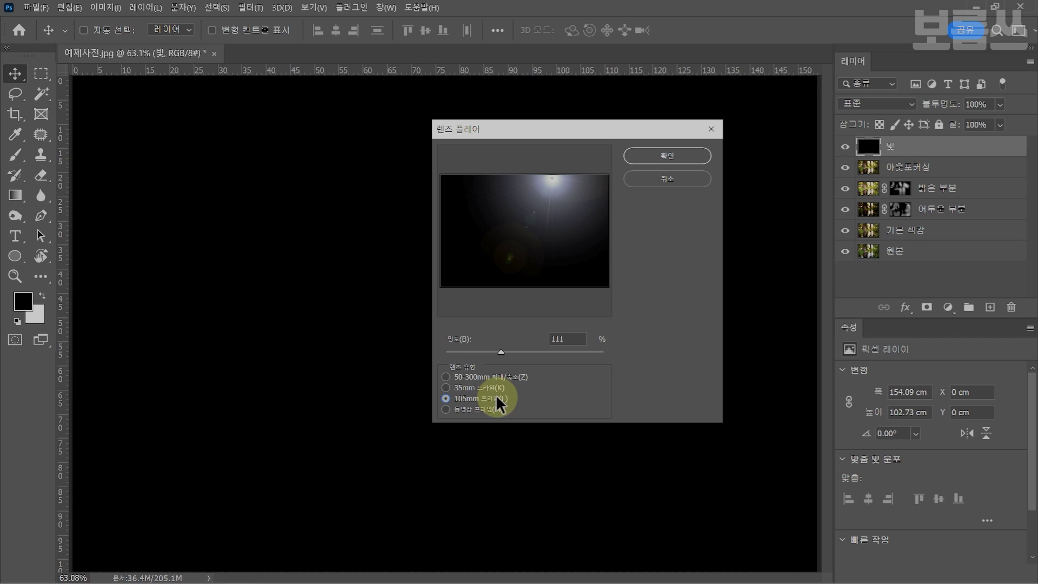
pyautogui.click(668, 160)
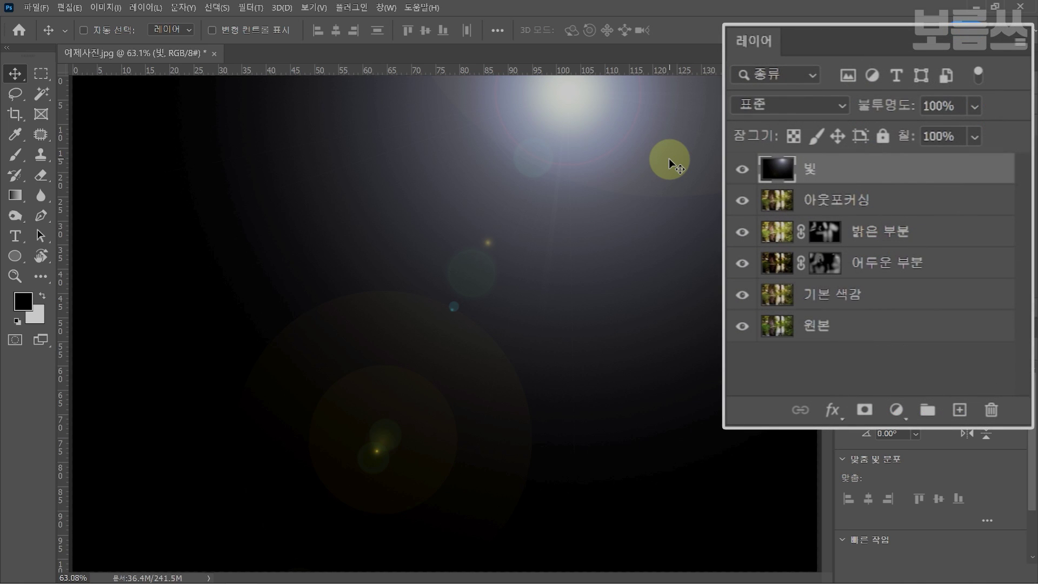
# - Set the 빛 layer's blend mode to 스크린 and add a layer mask to it
pyautogui.click(813, 108)
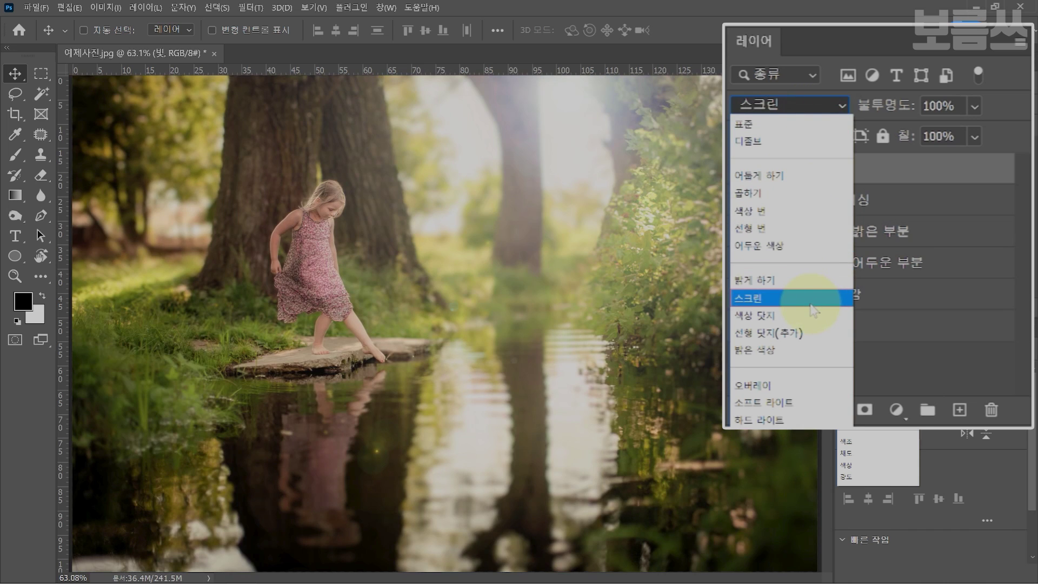
pyautogui.click(773, 298)
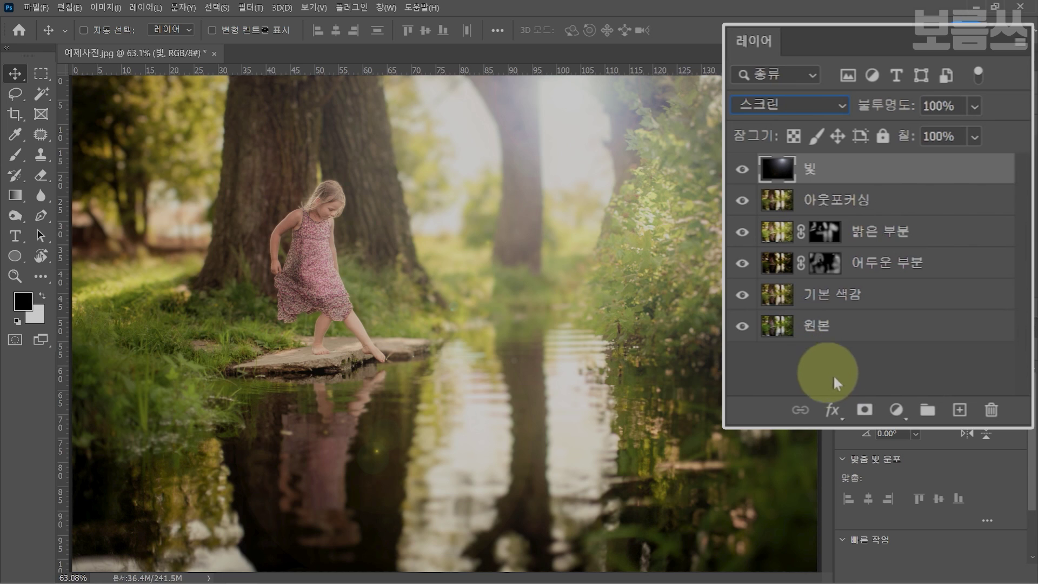
pyautogui.click(864, 410)
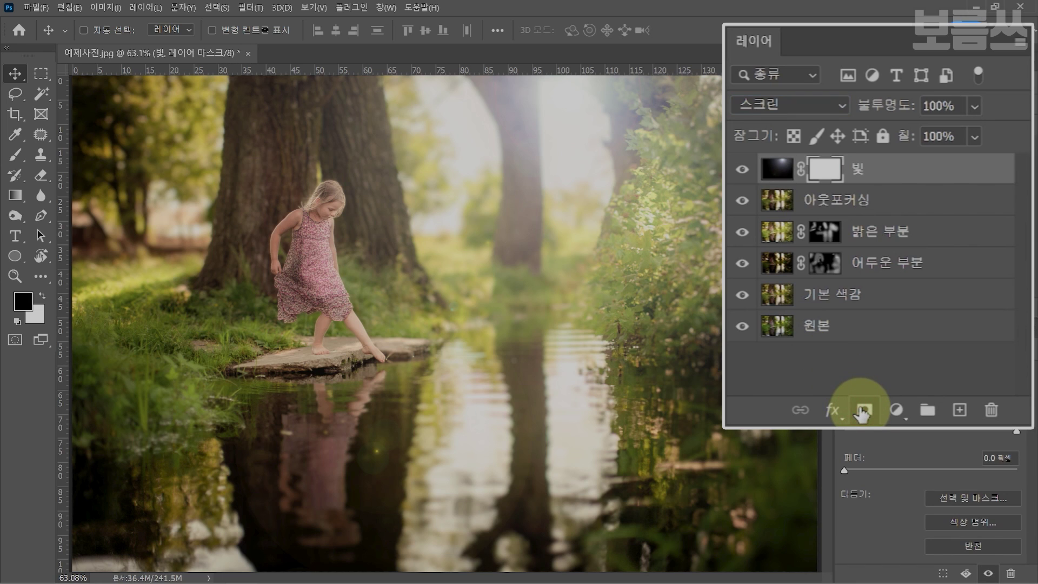
# - Paint black on the 빛 mask with a brush of about 100 px over the girl's face and dress
pyautogui.click(20, 157)
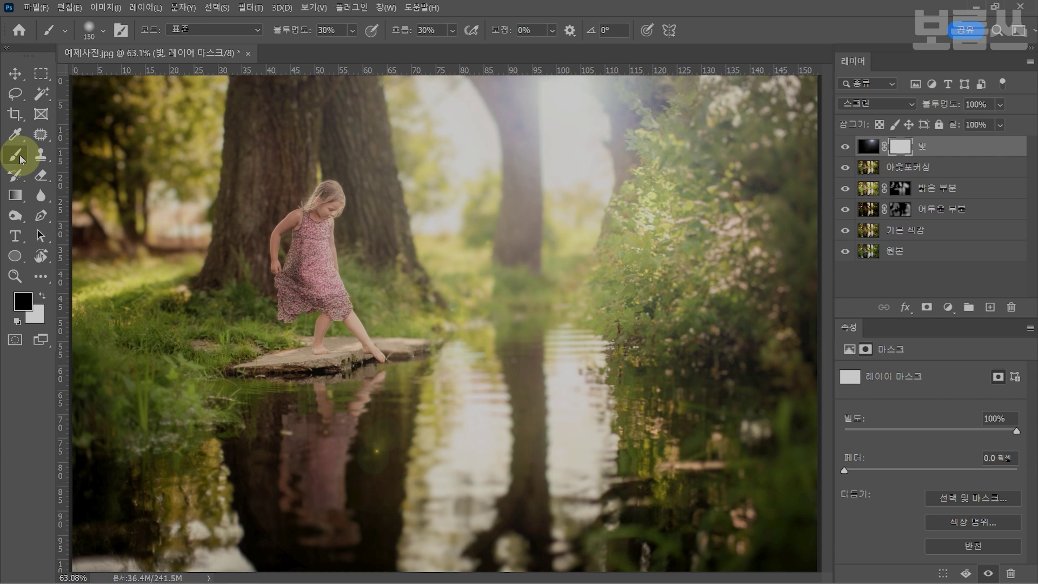
pyautogui.click(23, 300)
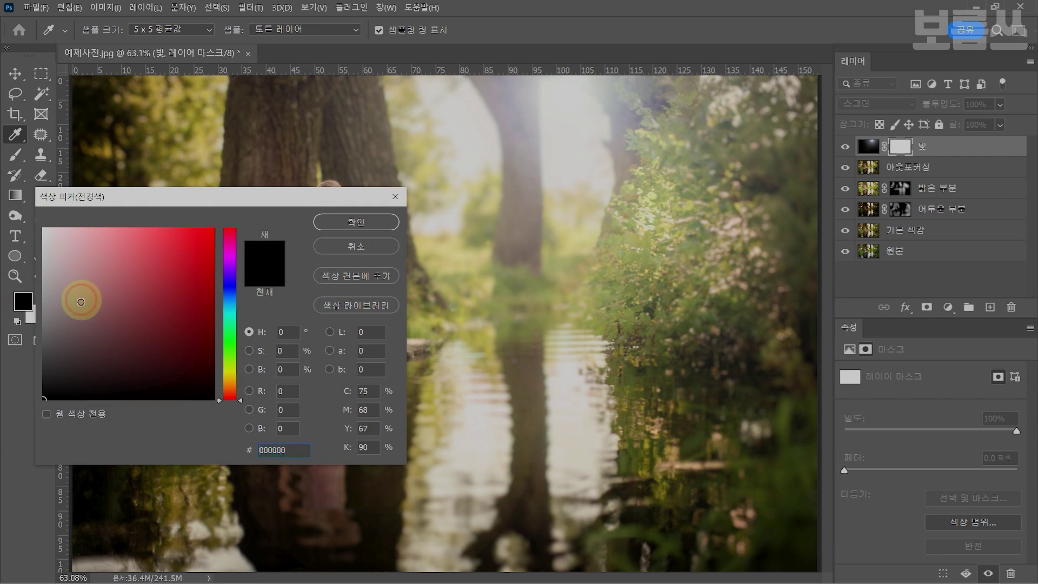
pyautogui.click(349, 223)
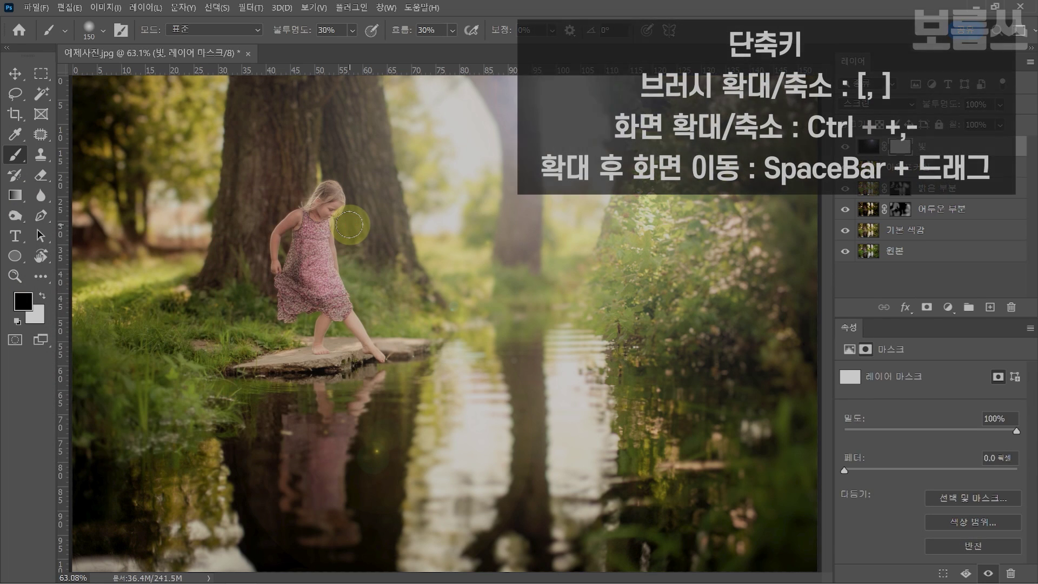
pyautogui.hotkey('ctrl', '+')
pyautogui.hotkey('ctrl', '+')
pyautogui.hotkey('ctrl', '+')
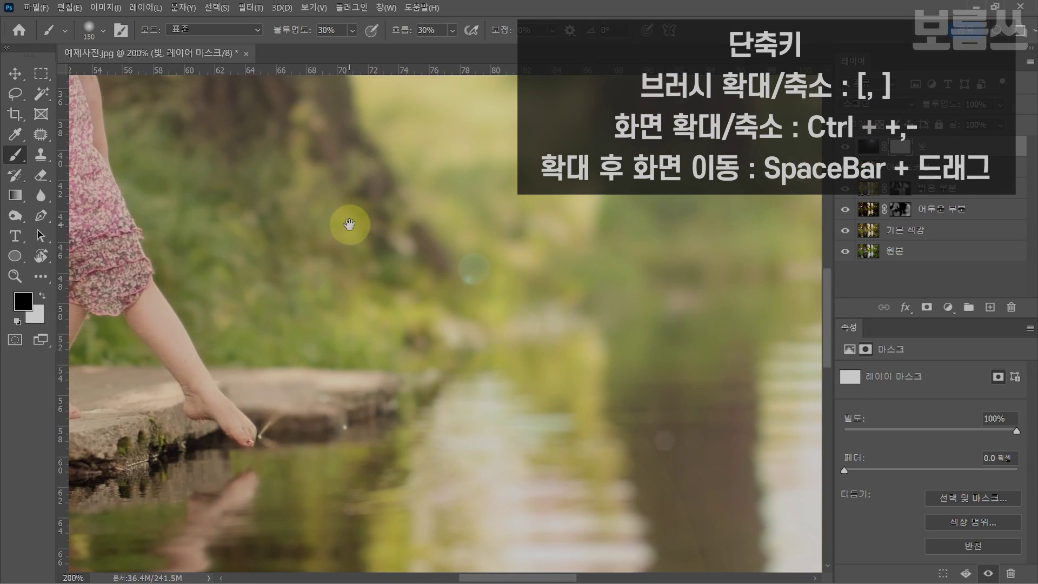
pyautogui.moveTo(349, 225); pyautogui.dragTo(510, 463)
pyautogui.press('[')
pyautogui.press('[')
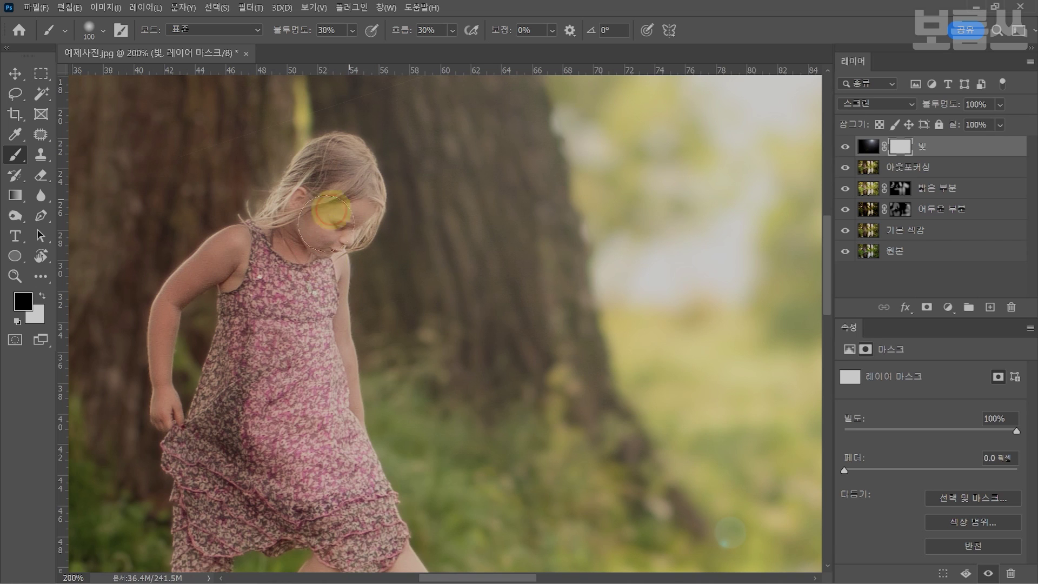
pyautogui.press(']')
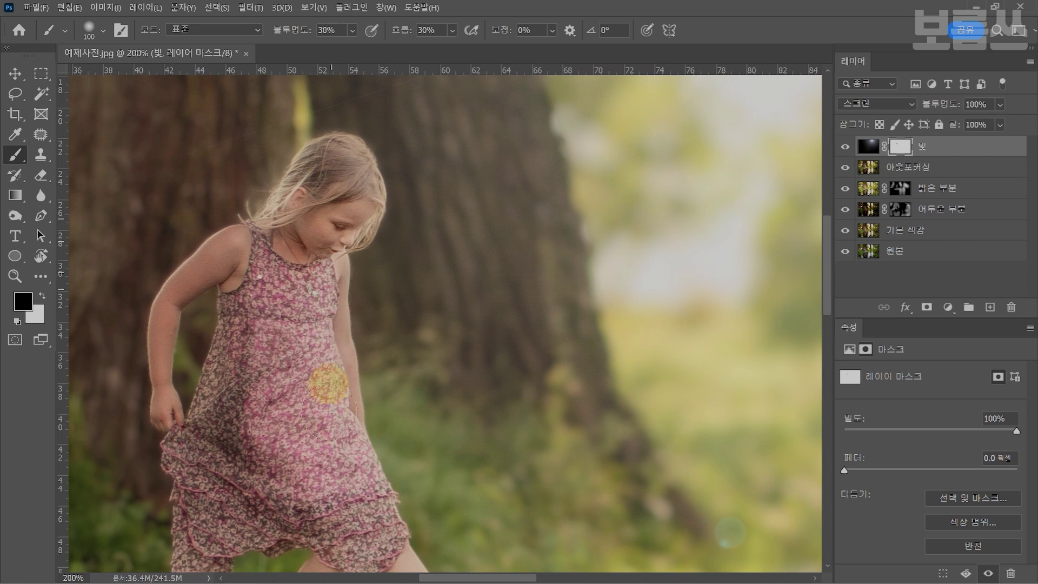
pyautogui.click(327, 215)
pyautogui.press(']')
pyautogui.press(']')
pyautogui.click(220, 409)
# - Reduce the brush to 80 px and mask the light off the girl's dress hem and legs
pyautogui.press('[')
pyautogui.press('[')
pyautogui.press('[')
pyautogui.press('[')
pyautogui.press('[')
pyautogui.moveTo(261, 399); pyautogui.dragTo(238, 252)
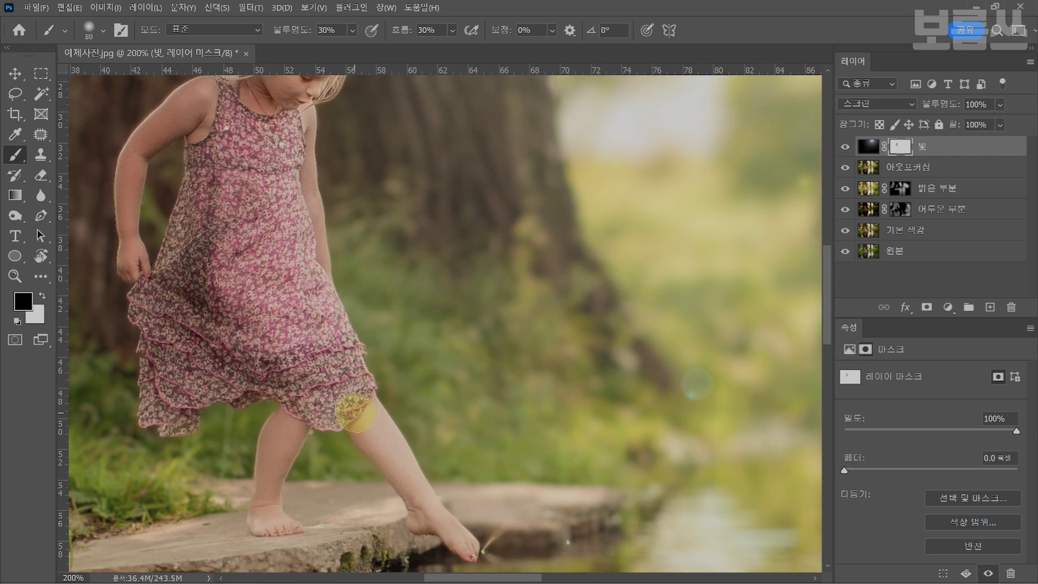
# - Reduce the brush to 50 px and paint black over the girl's face and neck on the 빛 mask
pyautogui.scroll(5, 292, 433)
pyautogui.press('[')
pyautogui.press('[')
pyautogui.press('[')
pyautogui.click(336, 234)
pyautogui.moveTo(336, 234)
pyautogui.mouseDown()
pyautogui.moveTo(309, 194)
pyautogui.moveTo(332, 198)
pyautogui.moveTo(306, 165)
pyautogui.moveTo(339, 244)
pyautogui.moveTo(314, 229)
pyautogui.mouseUp()
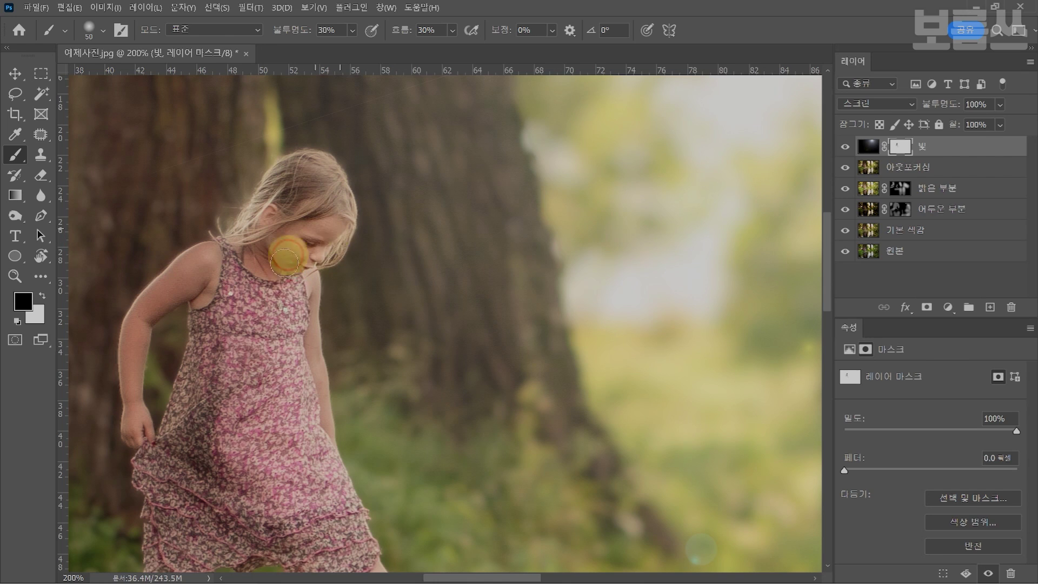
pyautogui.hotkey('ctrl', '0')
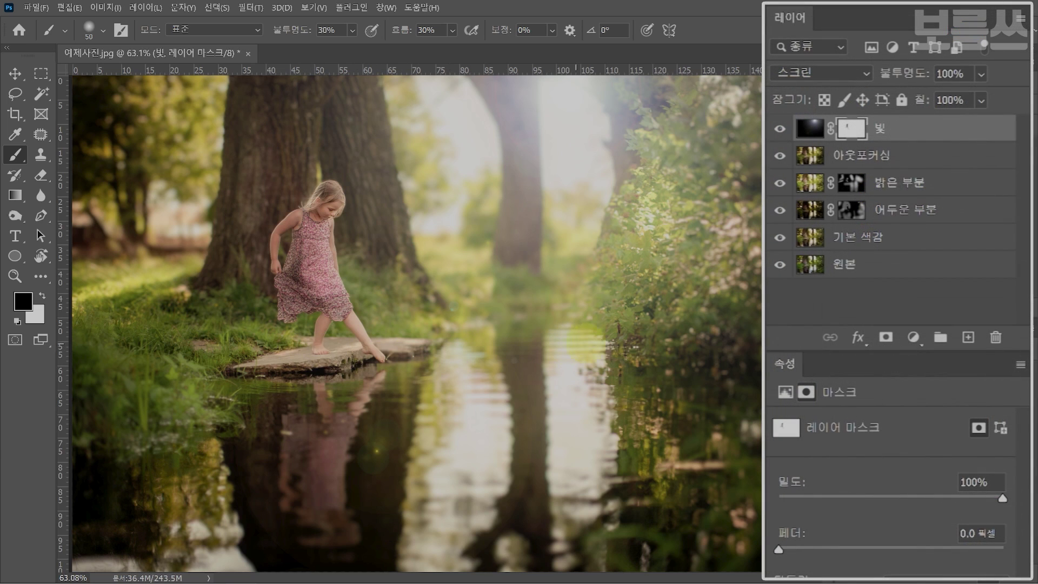
# - Add a Hue/Saturation (색조/채도) adjustment layer above the 빛 layer
pyautogui.press('v')
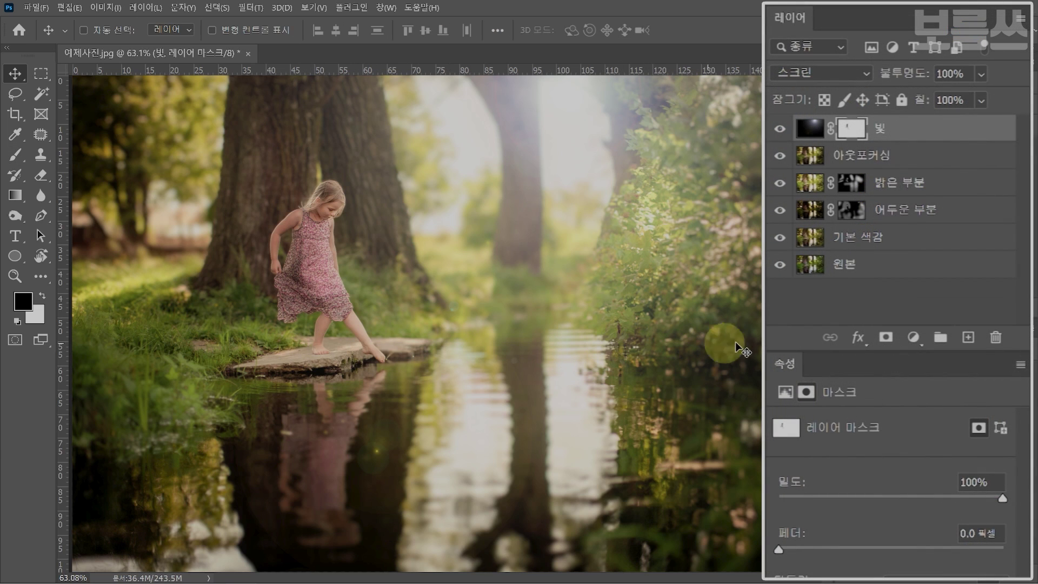
pyautogui.click(915, 345)
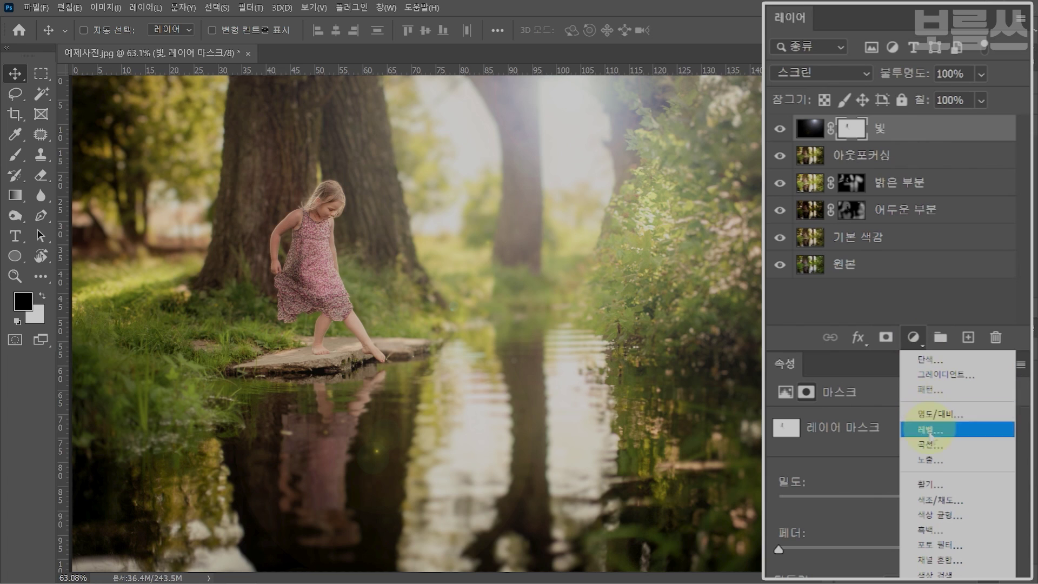
pyautogui.click(930, 500)
pyautogui.moveTo(960, 430); pyautogui.dragTo(930, 449)
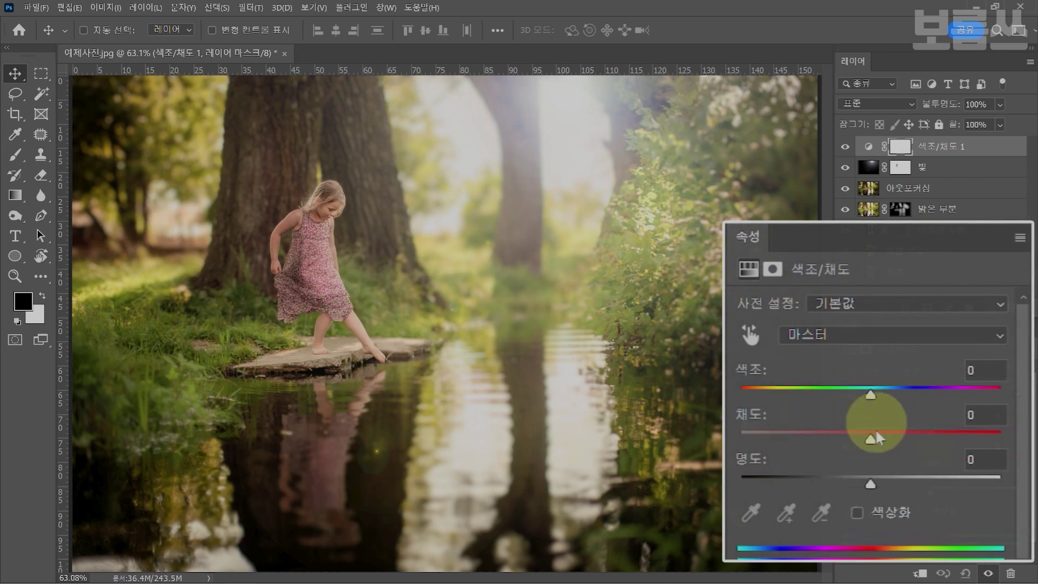
# - Colorize the adjustment with a yellow hue and saturation 30, and clip it to the 빛 layer
pyautogui.click(922, 512)
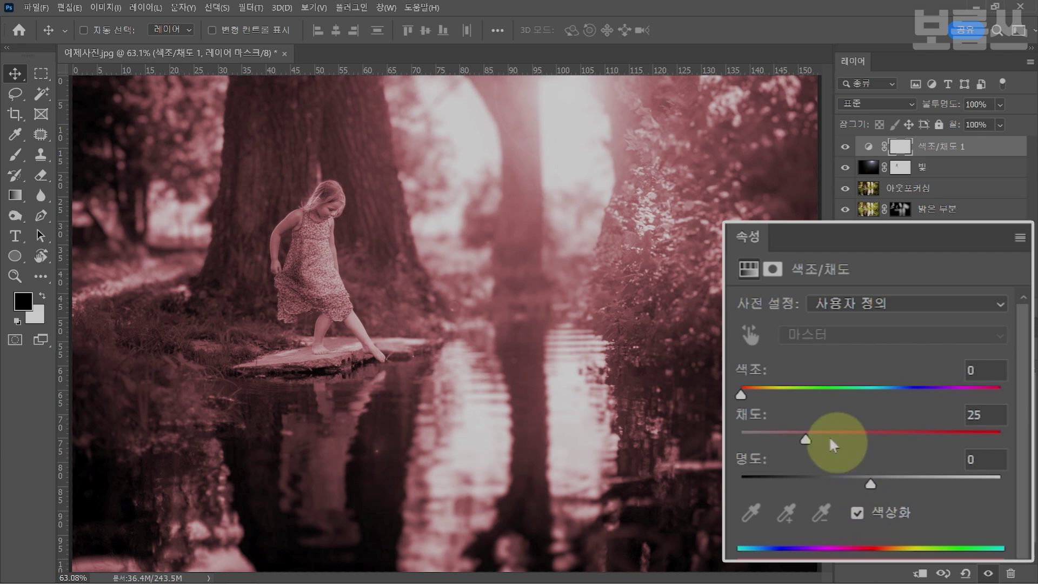
pyautogui.moveTo(744, 396); pyautogui.dragTo(782, 403)
pyautogui.moveTo(806, 439)
pyautogui.mouseDown()
pyautogui.moveTo(793, 440)
pyautogui.moveTo(831, 442)
pyautogui.moveTo(822, 443)
pyautogui.mouseUp()
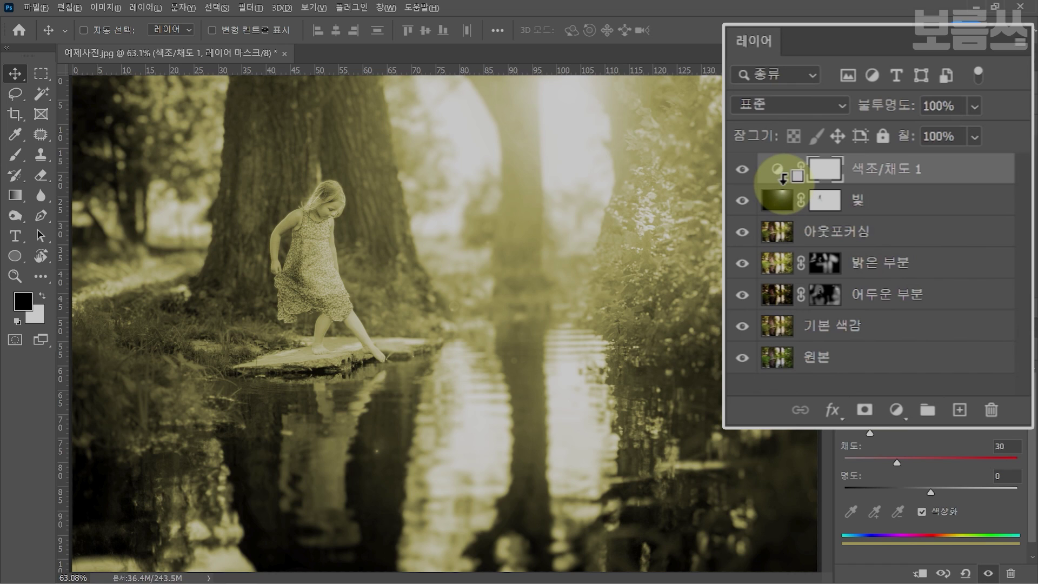
pyautogui.keyDown('alt'); pyautogui.click(782, 178); pyautogui.keyUp('alt')
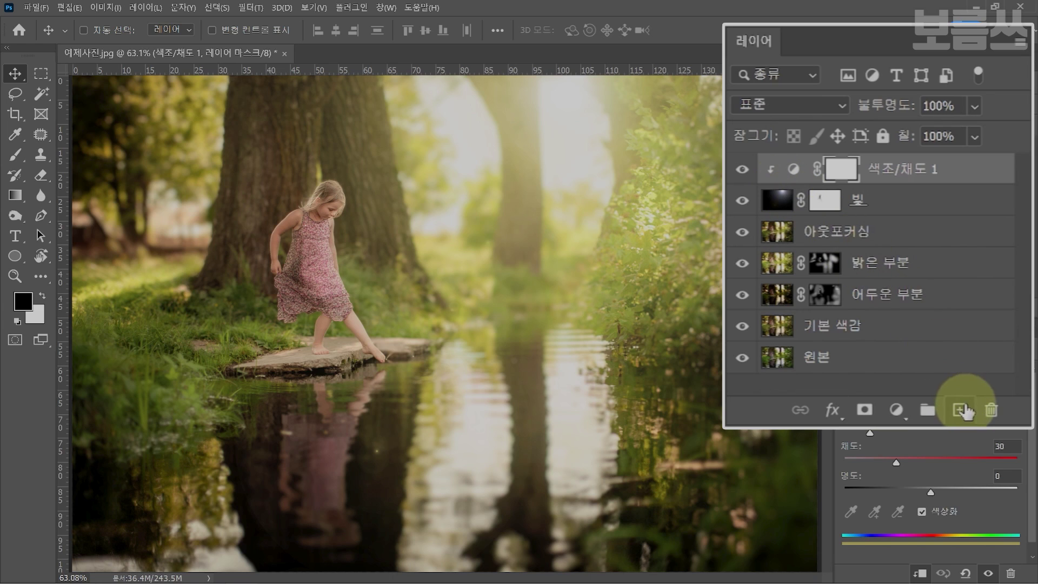
# - Create a new top layer named 비네팅 and fill it with black
pyautogui.click(960, 410)
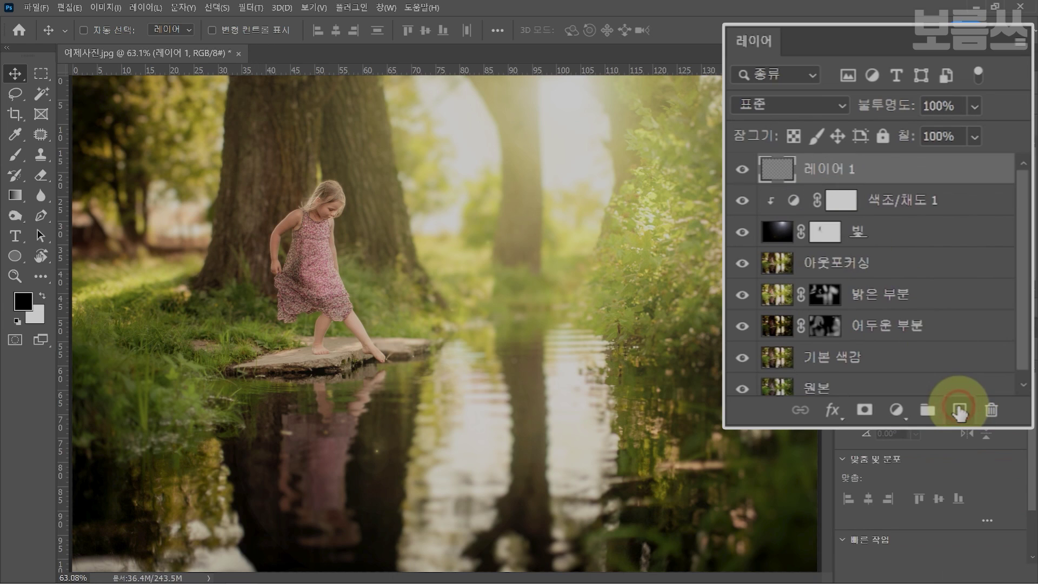
pyautogui.doubleClick(826, 168)
pyautogui.write('비네팅')
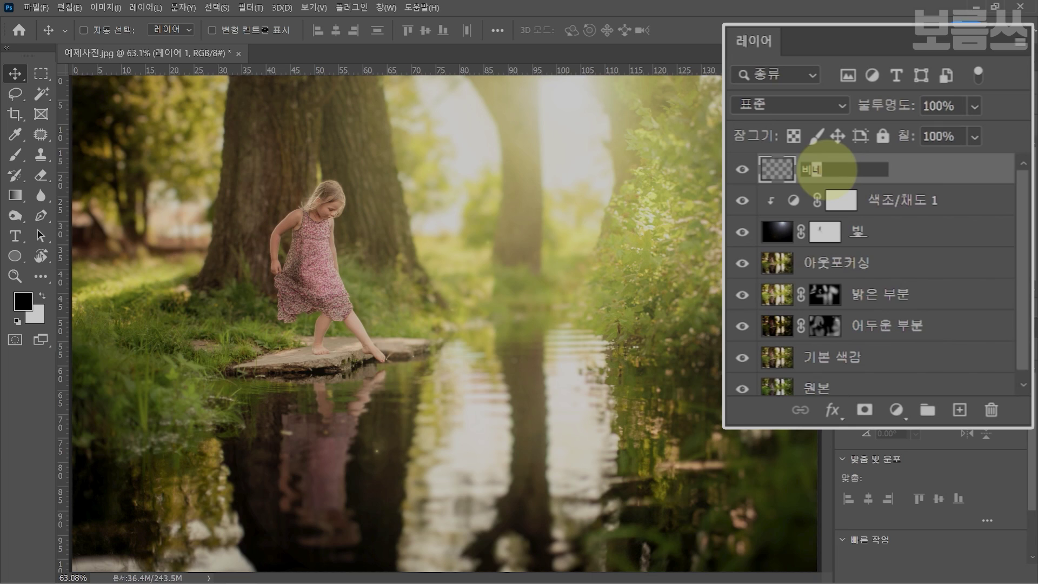
pyautogui.press('Return')
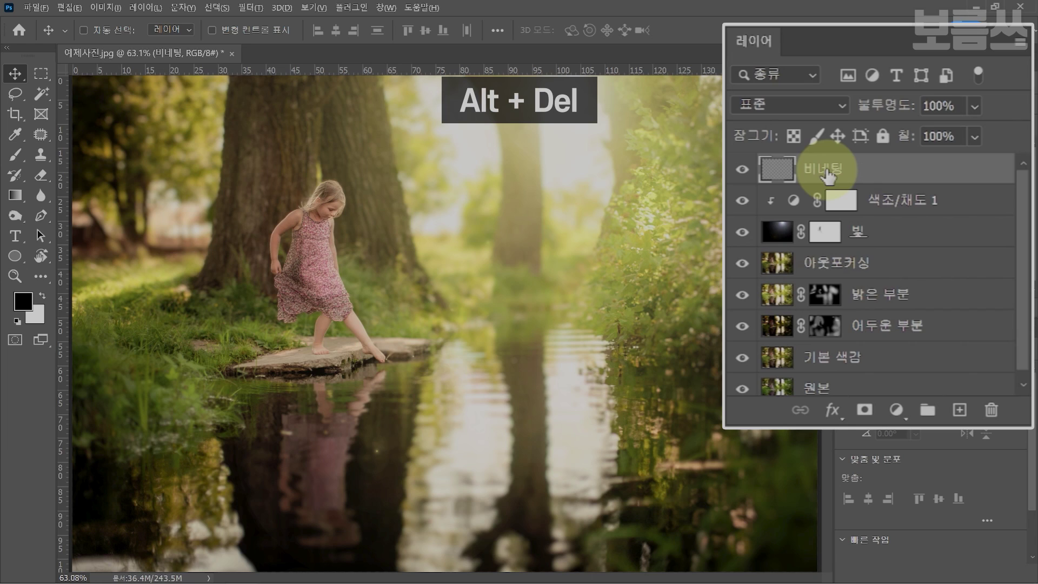
pyautogui.hotkey('alt', 'Delete')
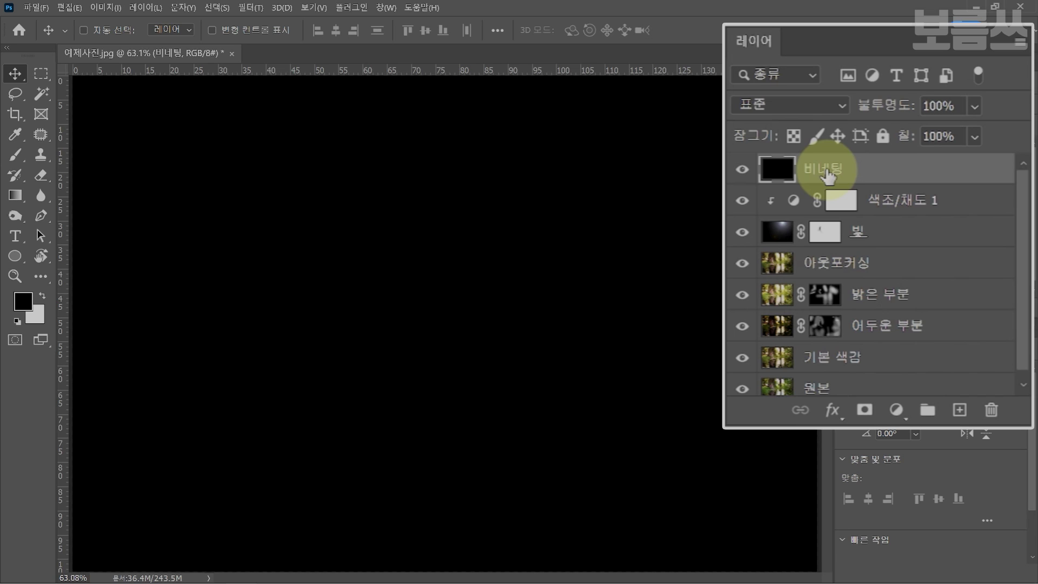
# - Add a layer mask to 비네팅 and paint black on it with a large soft brush across the middle of the photo
pyautogui.click(865, 409)
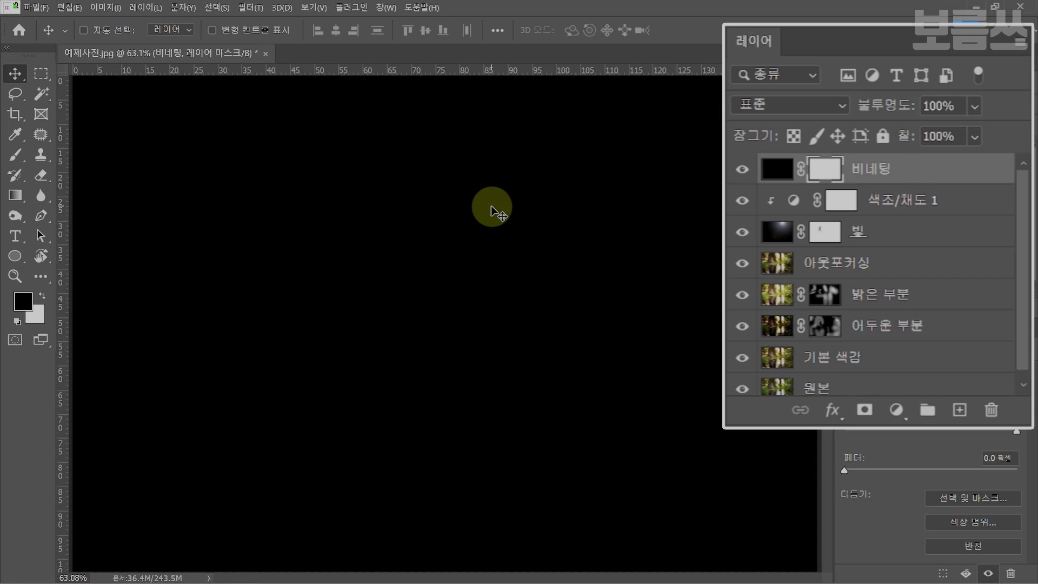
pyautogui.press('b')
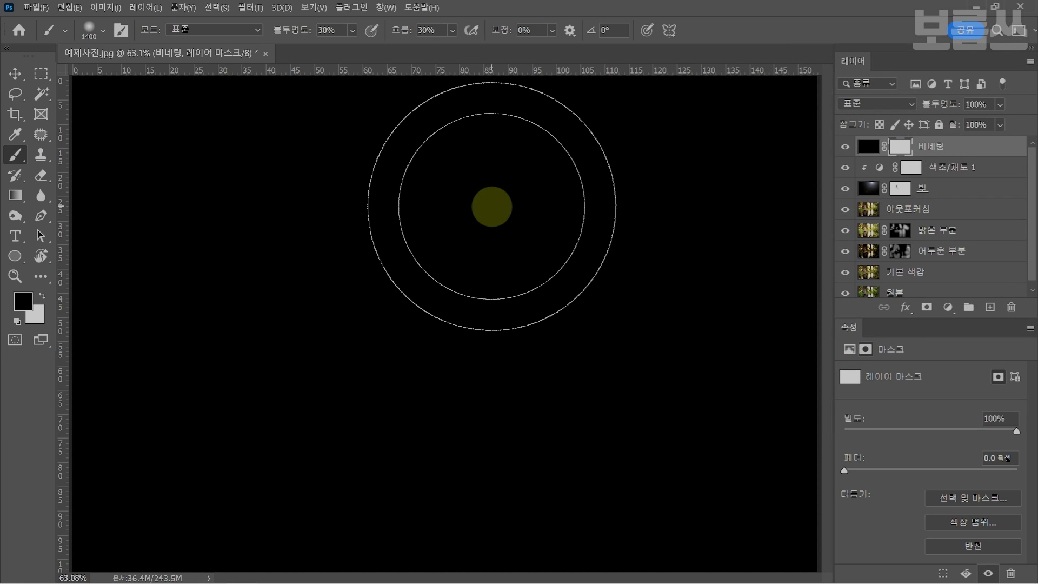
pyautogui.press('[')
pyautogui.moveTo(452, 180)
pyautogui.mouseDown()
pyautogui.moveTo(445, 145)
pyautogui.moveTo(478, 84)
pyautogui.moveTo(304, 223)
pyautogui.moveTo(484, 89)
pyautogui.moveTo(222, 337)
pyautogui.moveTo(538, 130)
pyautogui.moveTo(466, 358)
pyautogui.moveTo(581, 146)
pyautogui.moveTo(643, 436)
pyautogui.moveTo(469, 332)
pyautogui.moveTo(195, 109)
pyautogui.moveTo(344, 328)
pyautogui.moveTo(772, 110)
pyautogui.moveTo(736, 372)
pyautogui.moveTo(642, 260)
pyautogui.moveTo(544, 218)
pyautogui.moveTo(533, 198)
pyautogui.moveTo(328, 204)
pyautogui.moveTo(306, 247)
pyautogui.moveTo(490, 388)
pyautogui.moveTo(206, 482)
pyautogui.moveTo(470, 498)
pyautogui.moveTo(695, 243)
pyautogui.moveTo(761, 377)
pyautogui.moveTo(270, 422)
pyautogui.moveTo(648, 180)
pyautogui.moveTo(533, 335)
pyautogui.moveTo(491, 69)
pyautogui.moveTo(331, 431)
pyautogui.moveTo(618, 270)
pyautogui.moveTo(610, 263)
pyautogui.moveTo(627, 304)
pyautogui.moveTo(479, 169)
pyautogui.moveTo(510, 106)
pyautogui.moveTo(475, 84)
pyautogui.mouseUp()
# - Paint more black on the 비네팅 mask with a 1200 px brush over the girl, trees and central water, keeping the photo's edges dark
pyautogui.press(']')
pyautogui.press(']')
pyautogui.press(']')
pyautogui.press(']')
pyautogui.press('[')
pyautogui.press('[')
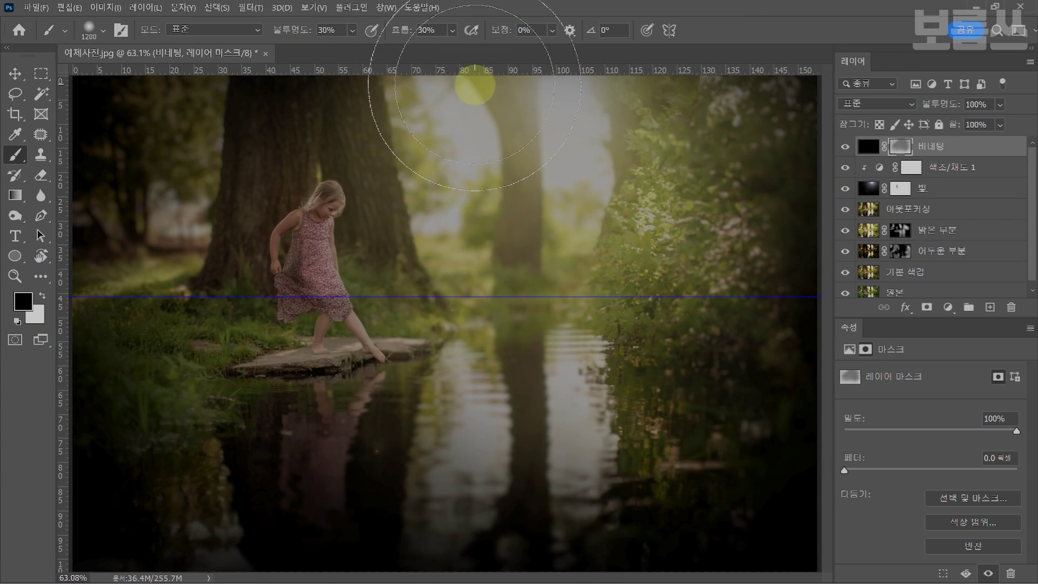
pyautogui.hotkey('ctrl', '-')
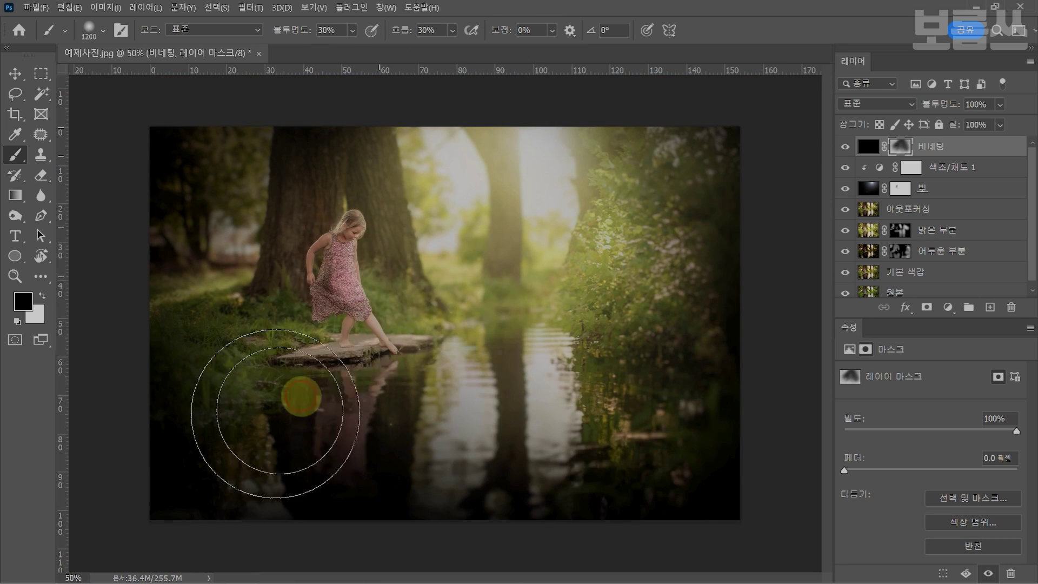
pyautogui.moveTo(340, 122)
pyautogui.mouseDown()
pyautogui.moveTo(174, 283)
pyautogui.moveTo(213, 174)
pyautogui.moveTo(174, 283)
pyautogui.moveTo(496, 157)
pyautogui.moveTo(586, 250)
pyautogui.moveTo(718, 320)
pyautogui.moveTo(494, 336)
pyautogui.moveTo(541, 477)
pyautogui.moveTo(438, 322)
pyautogui.moveTo(324, 254)
pyautogui.moveTo(255, 347)
pyautogui.moveTo(421, 424)
pyautogui.moveTo(481, 391)
pyautogui.mouseUp()
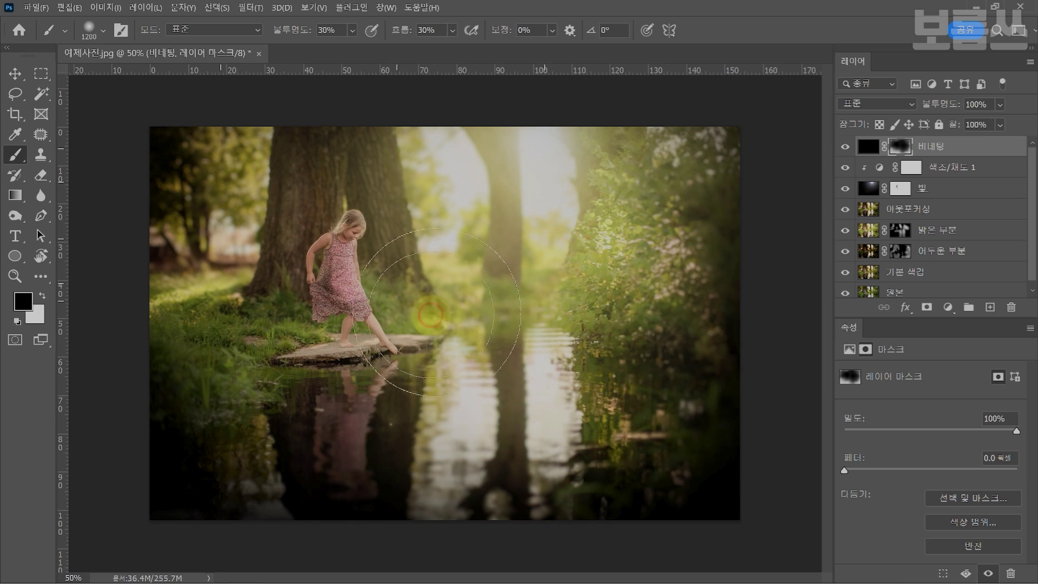
pyautogui.press('v')
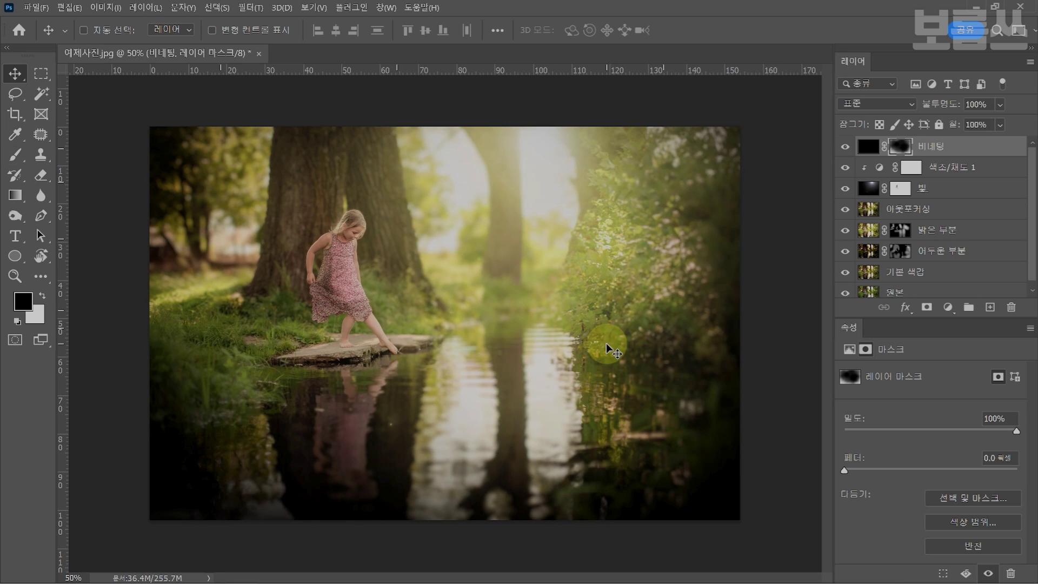